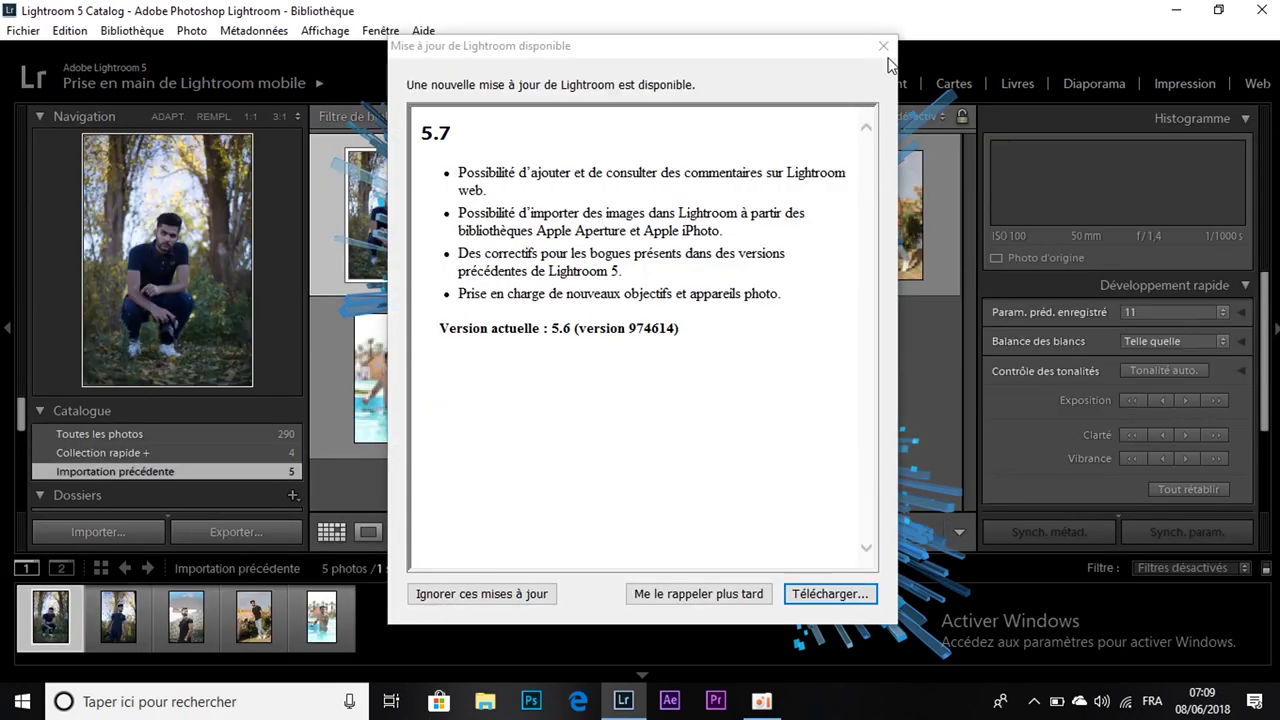
Postpone the software update and close the photo import dialog without importing anything.
click(700, 591)
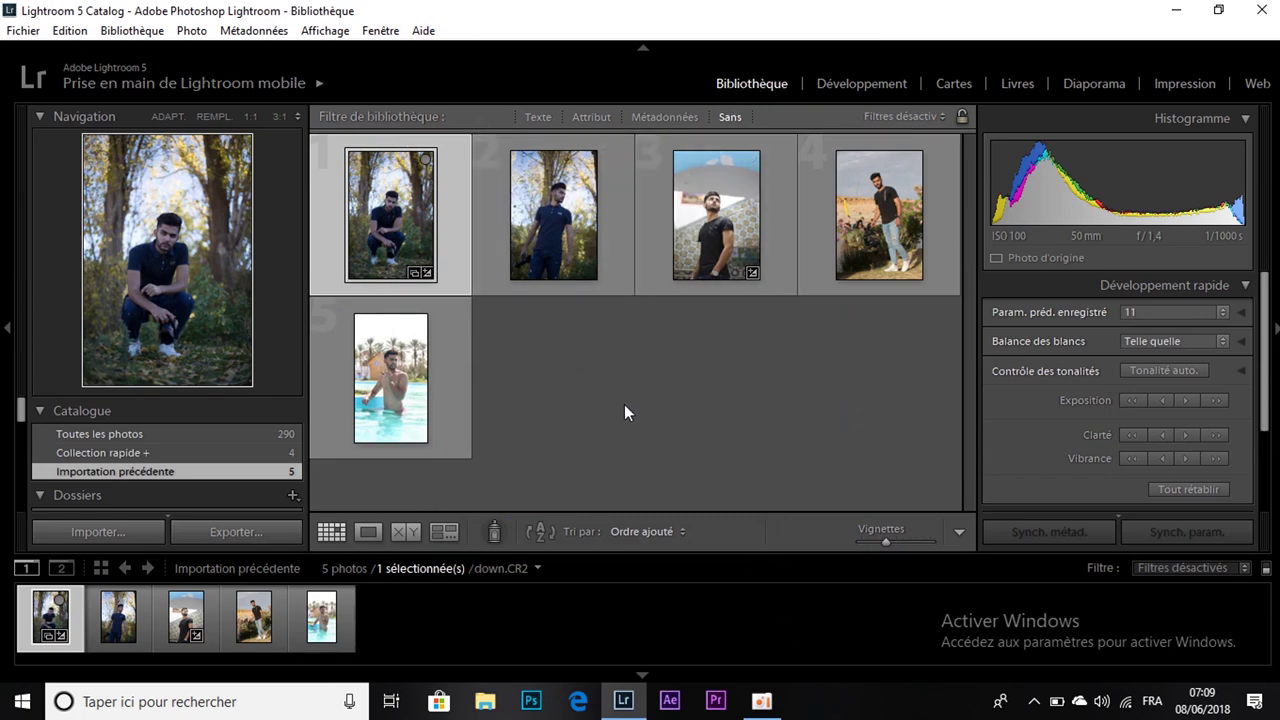
click(1174, 12)
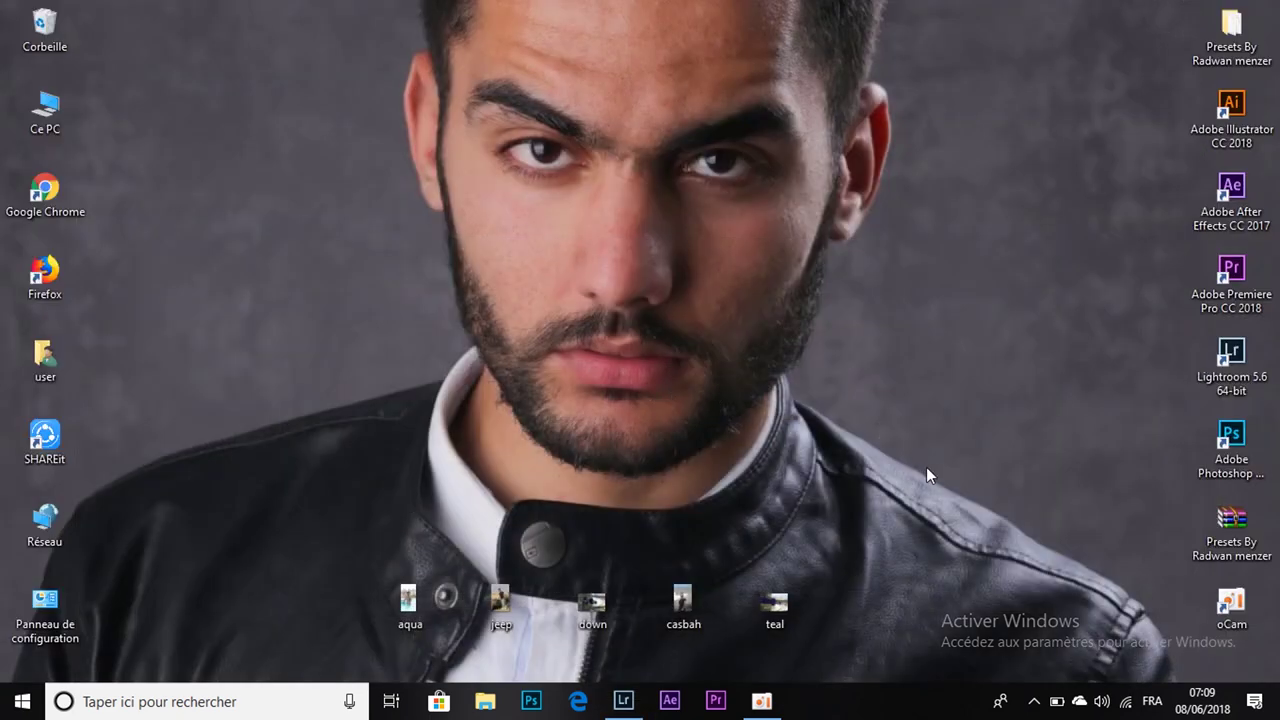
drag(975, 437, 617, 413)
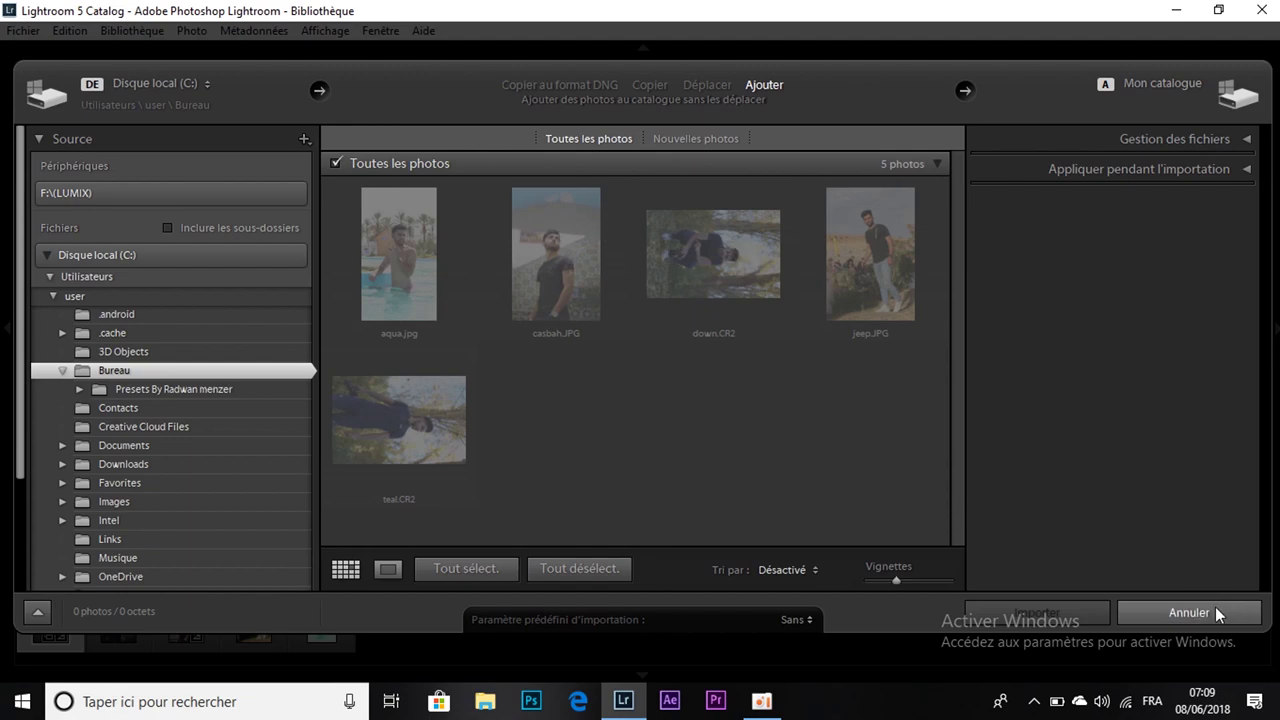
click(1215, 606)
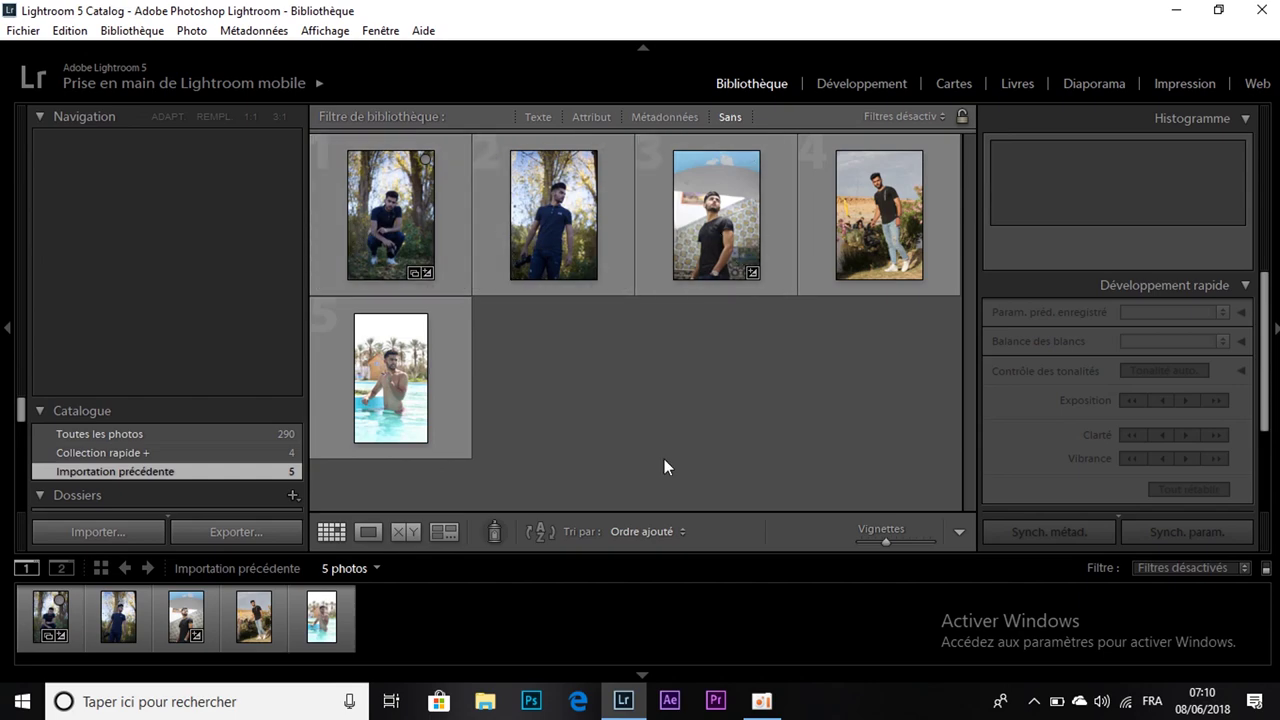
Try the rotation controls on the first two library photos and turn them back upright.
click(320, 286)
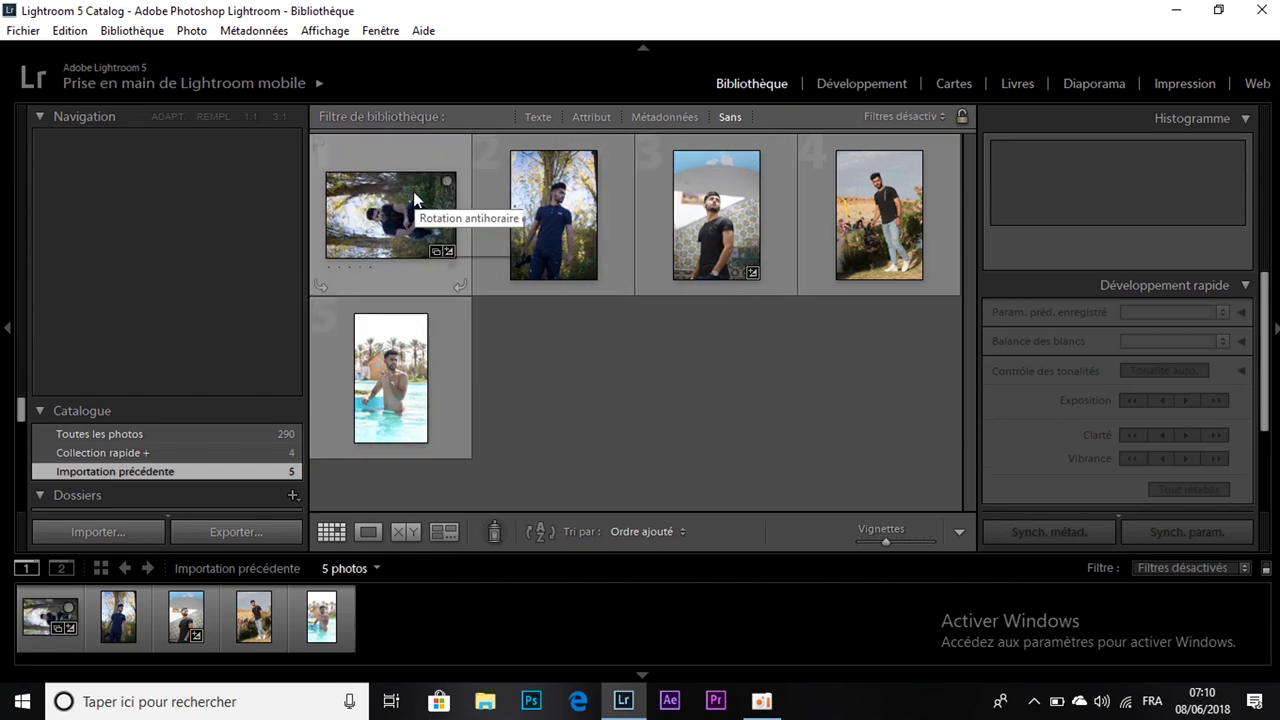
click(320, 286)
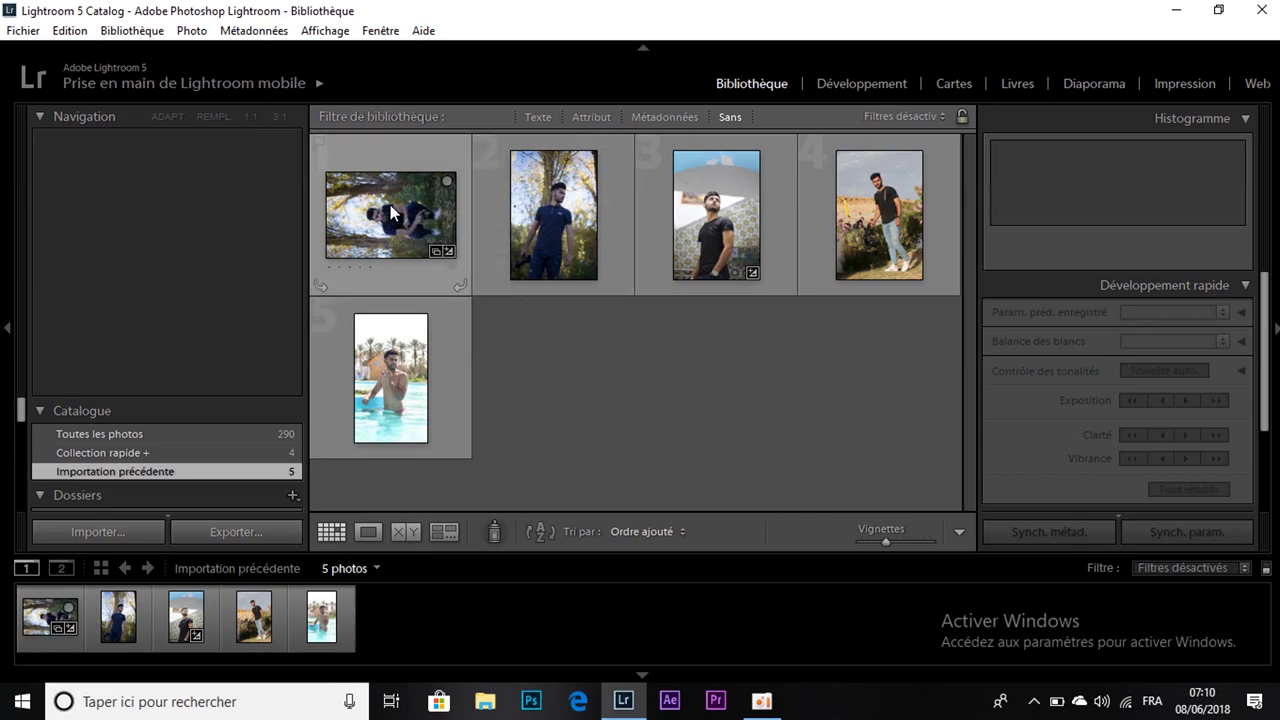
click(459, 286)
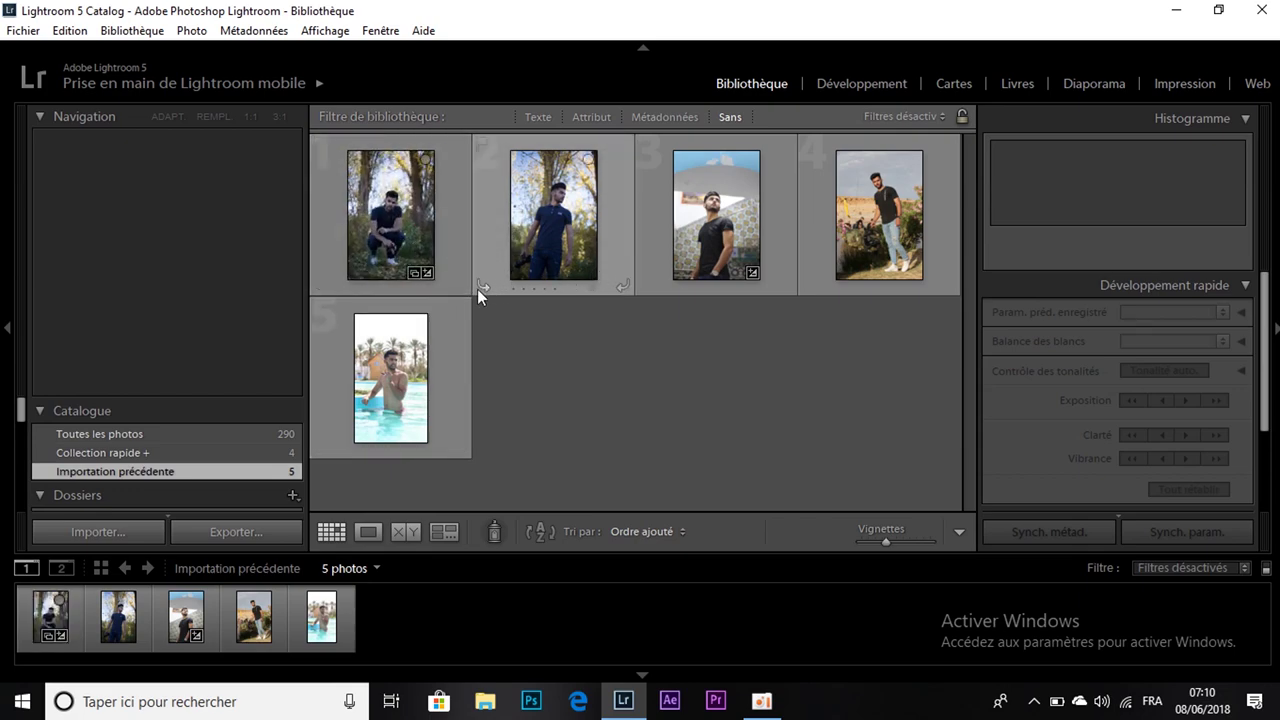
click(480, 287)
click(623, 286)
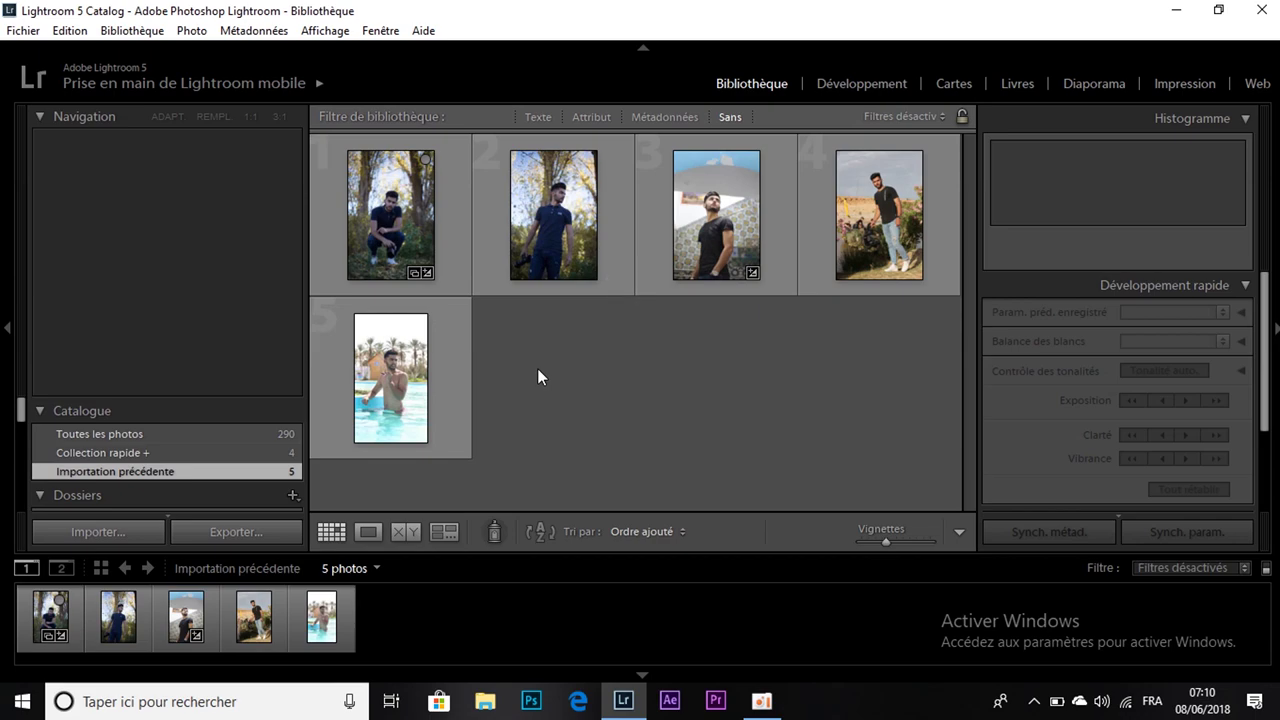
Open down.CR2 in the Develop module and import all seven lrtemplate files from the desktop presets folder as presets.
click(846, 83)
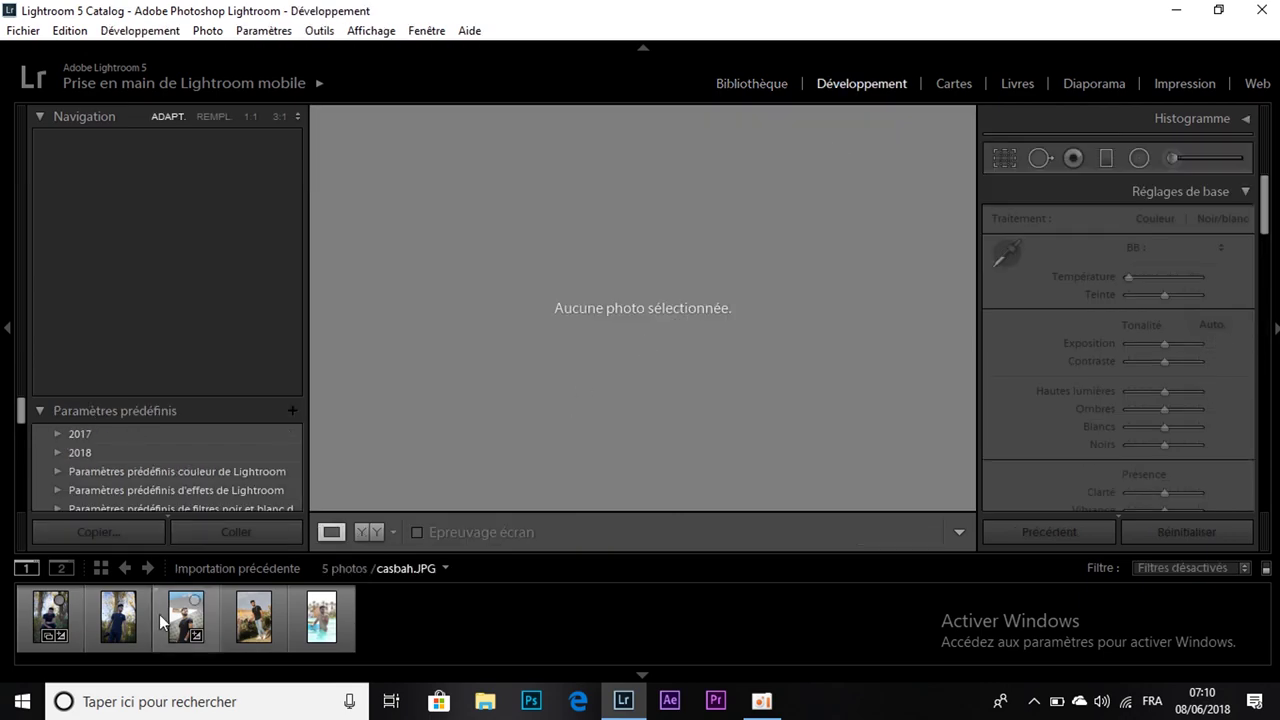
click(44, 618)
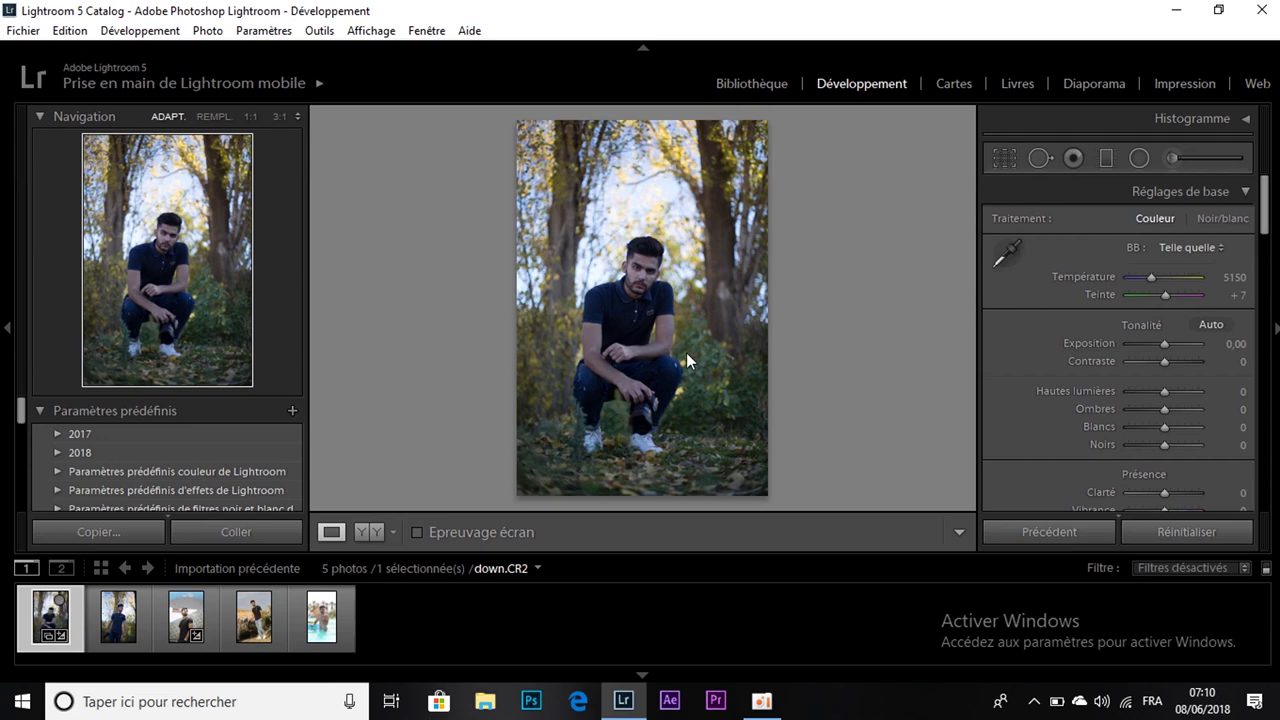
scroll(92, 463, down, 5)
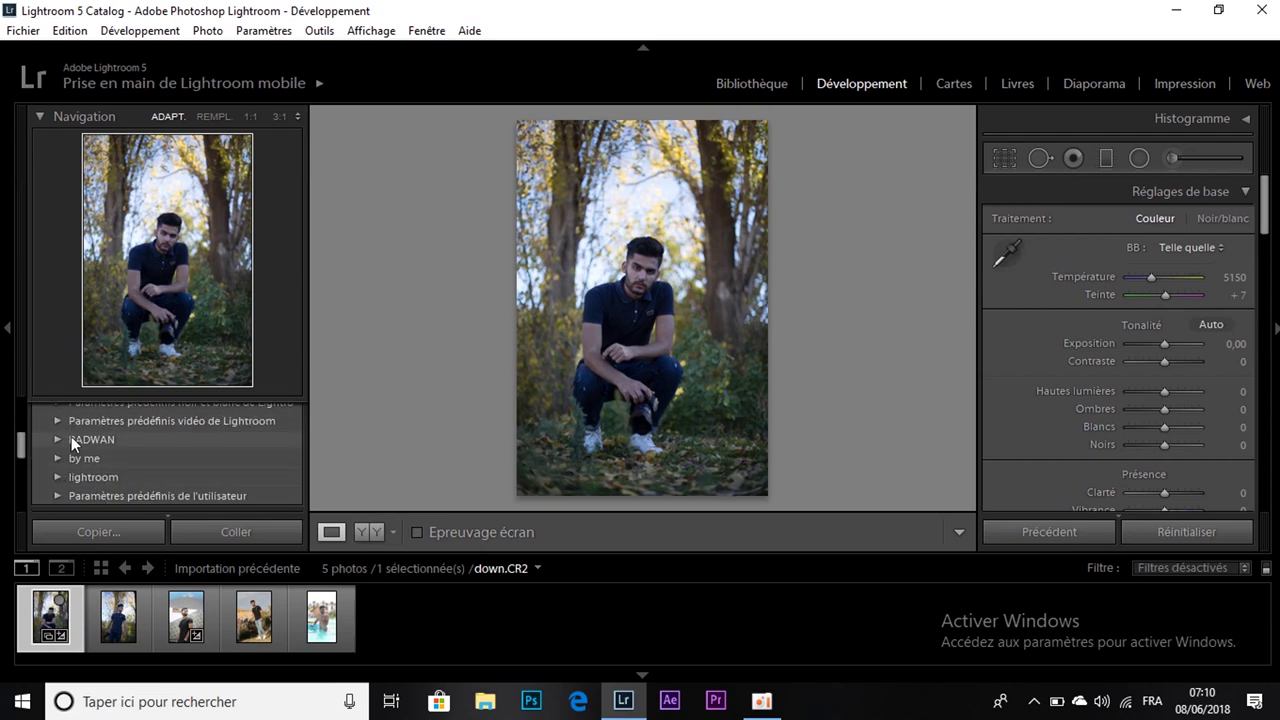
right_click(141, 440)
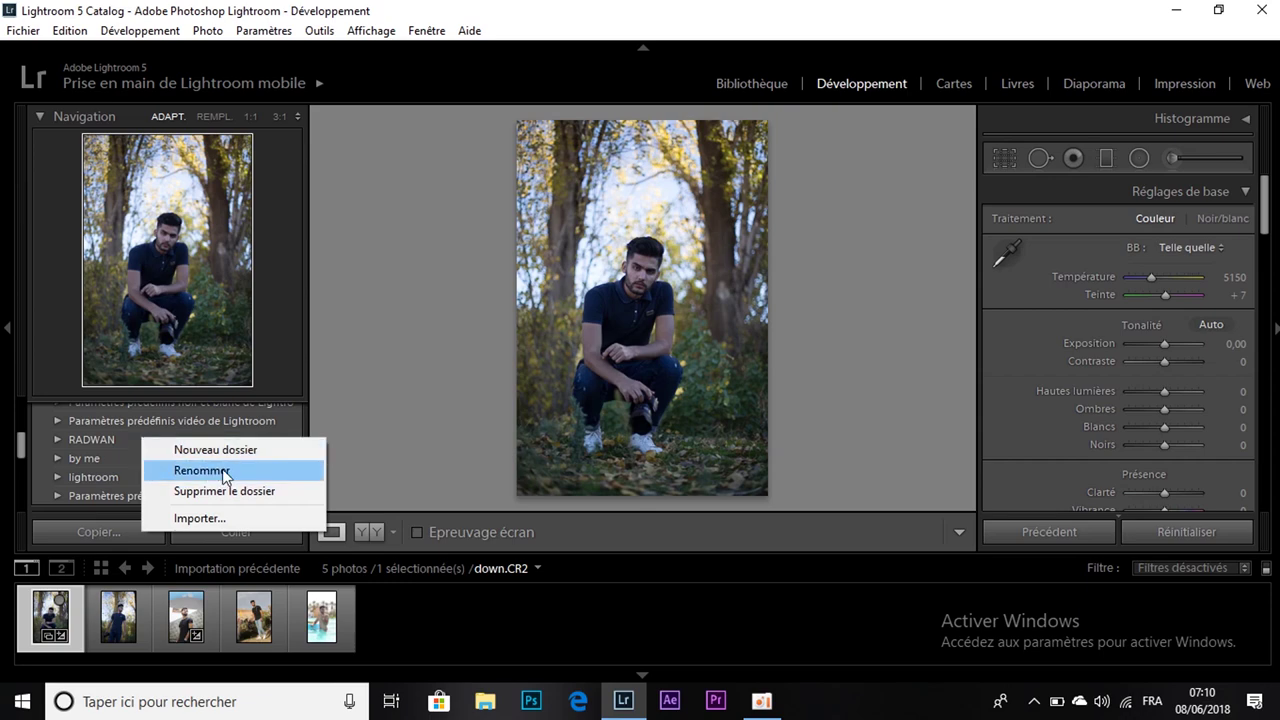
click(226, 518)
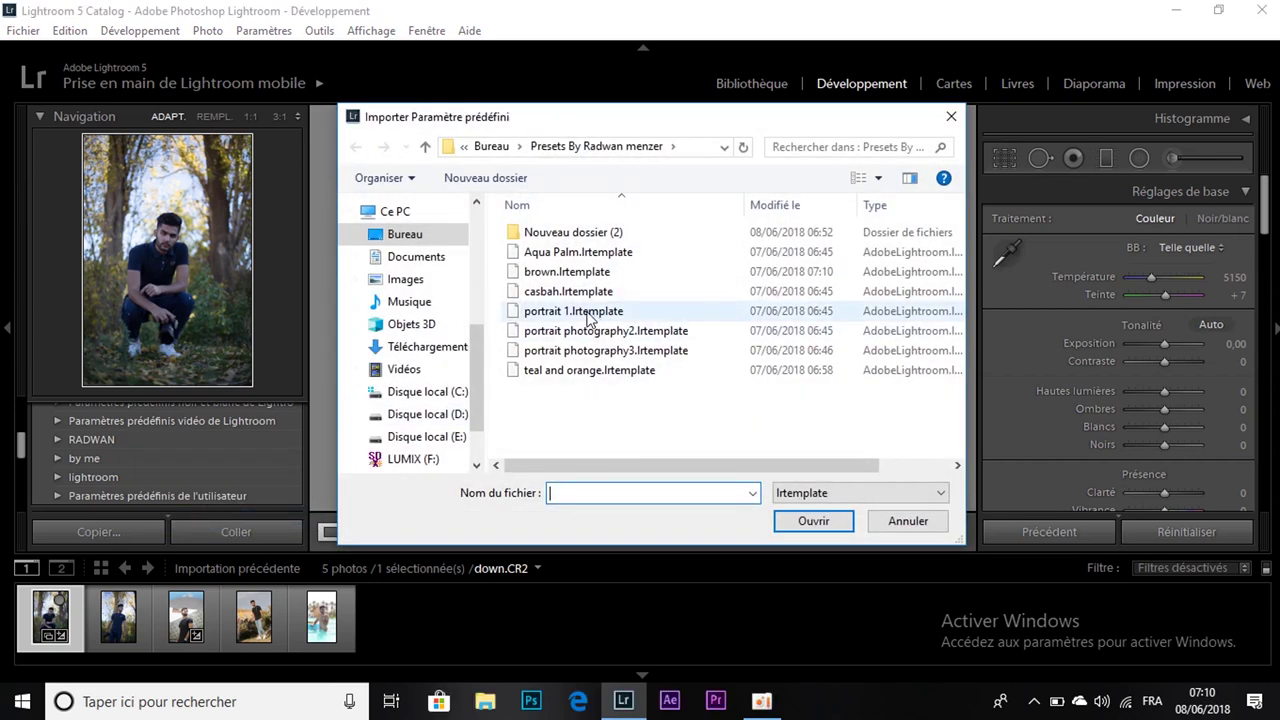
drag(596, 424, 540, 256)
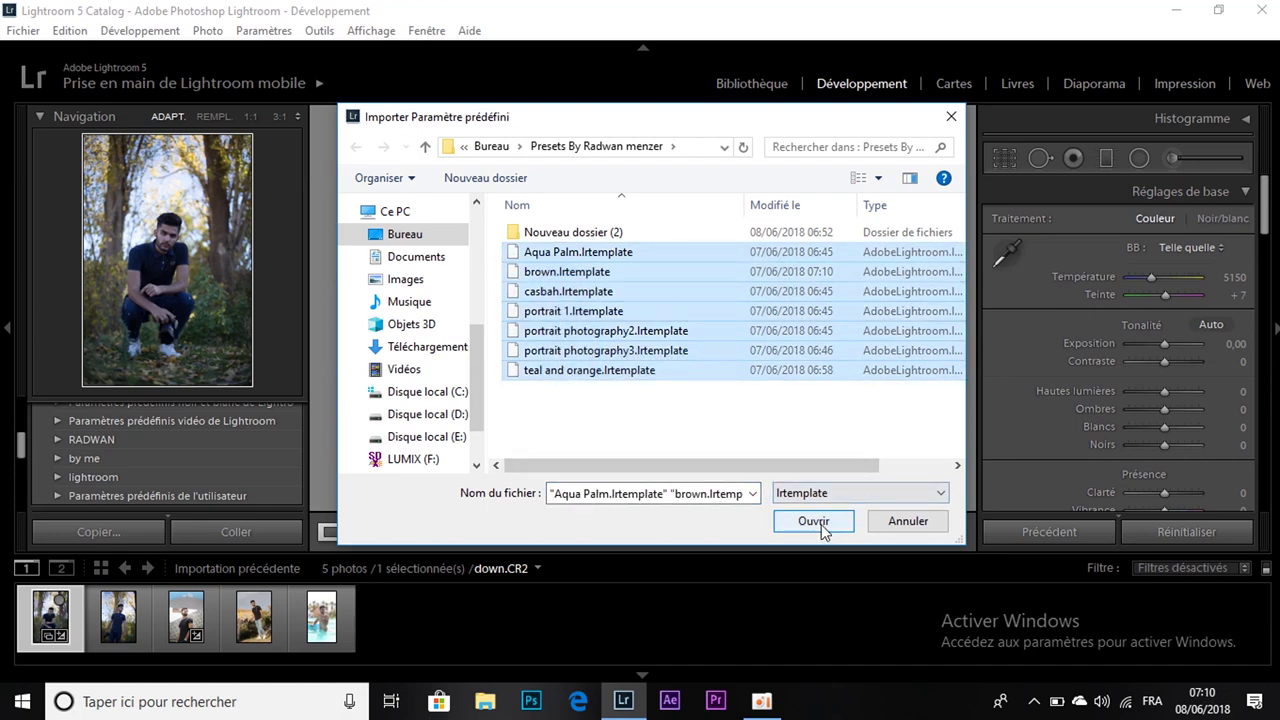
click(848, 527)
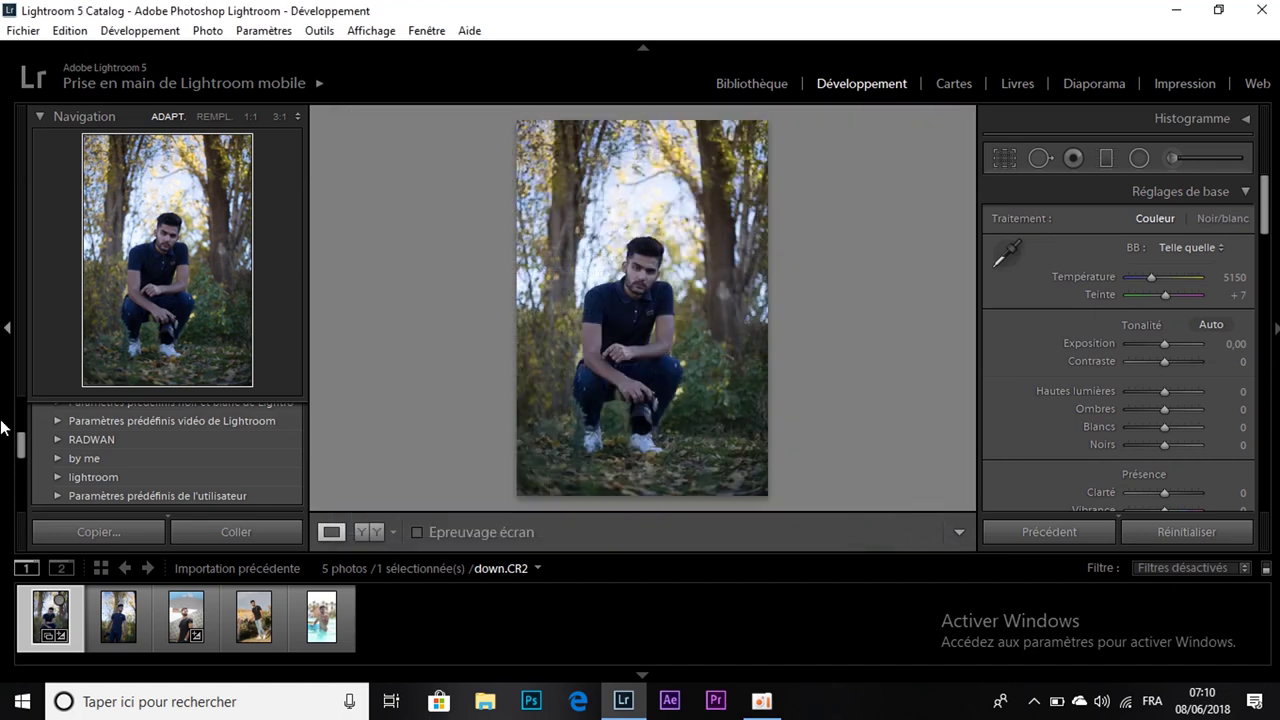
Apply the TEAL & ORANGE 2 preset from the creator's preset folder to down.CR2.
click(57, 440)
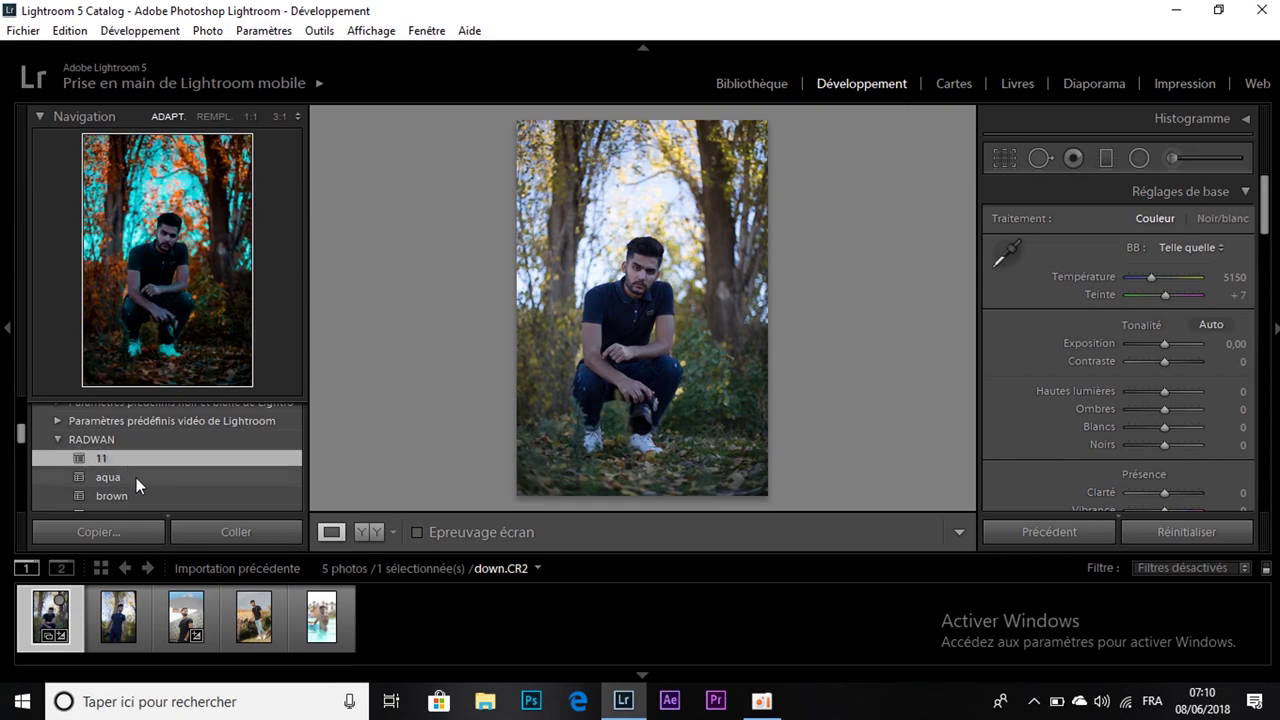
scroll(136, 477, down, 1)
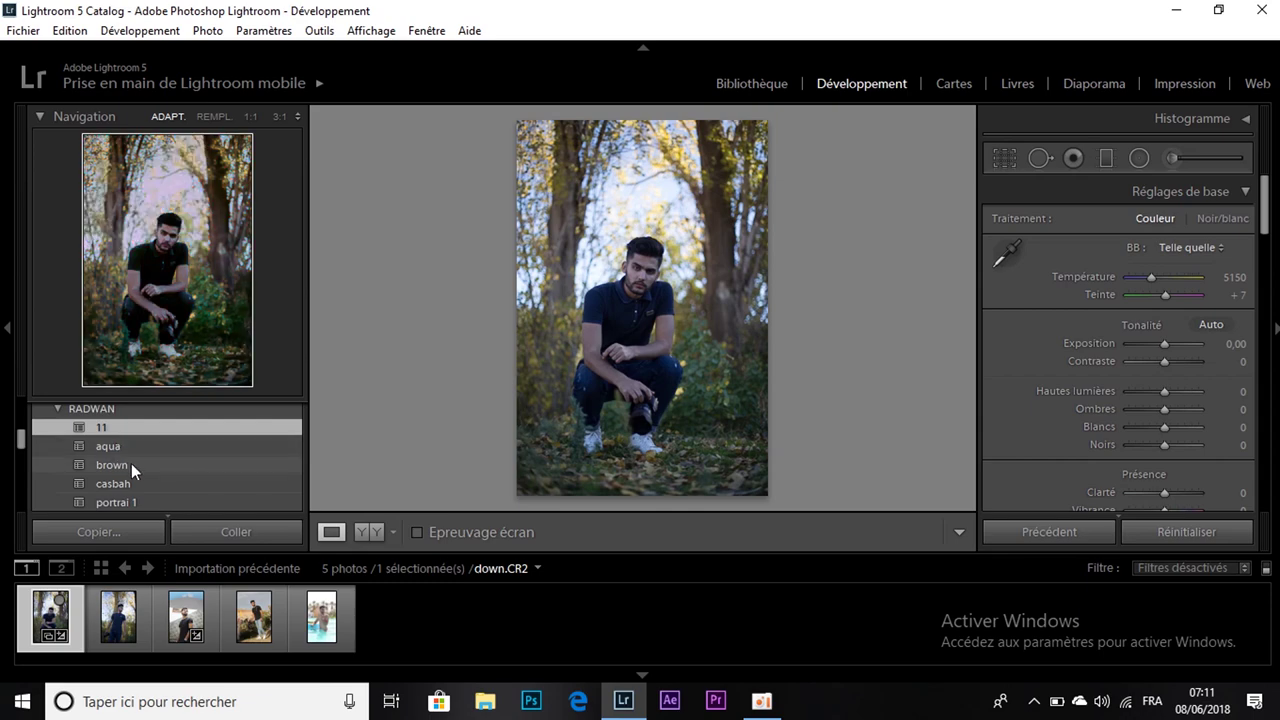
scroll(140, 467, down, 2)
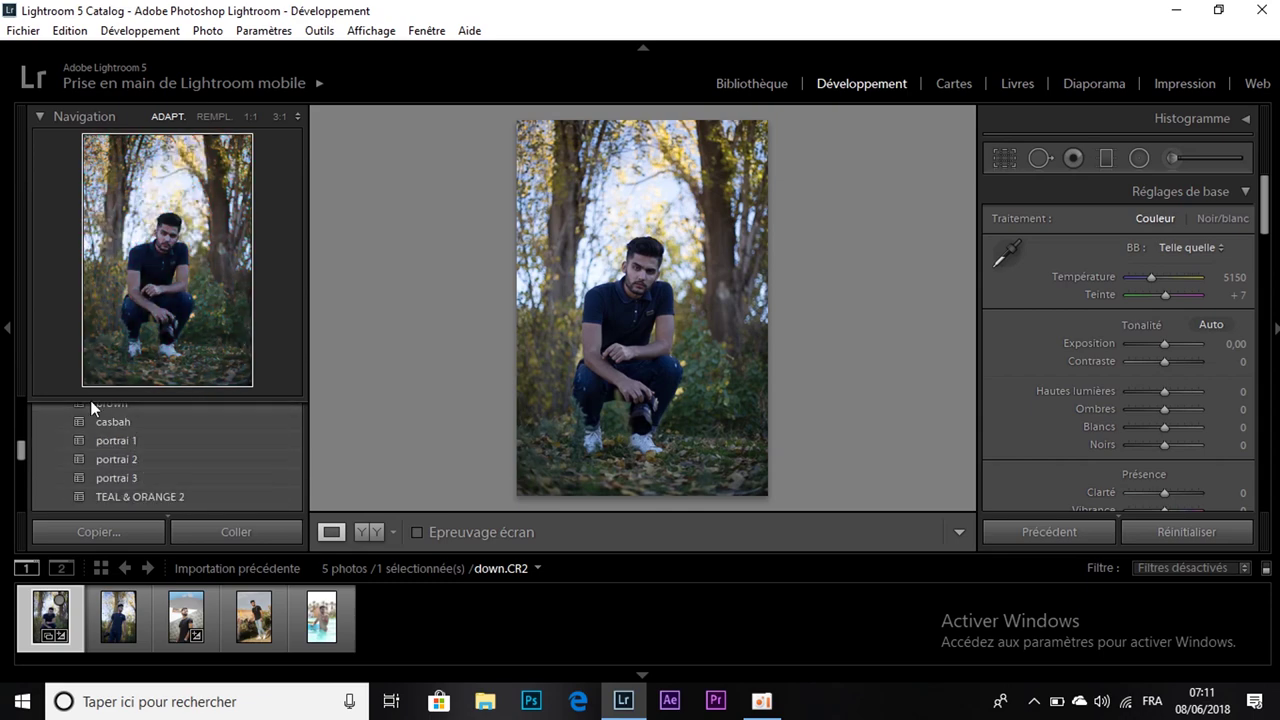
click(176, 491)
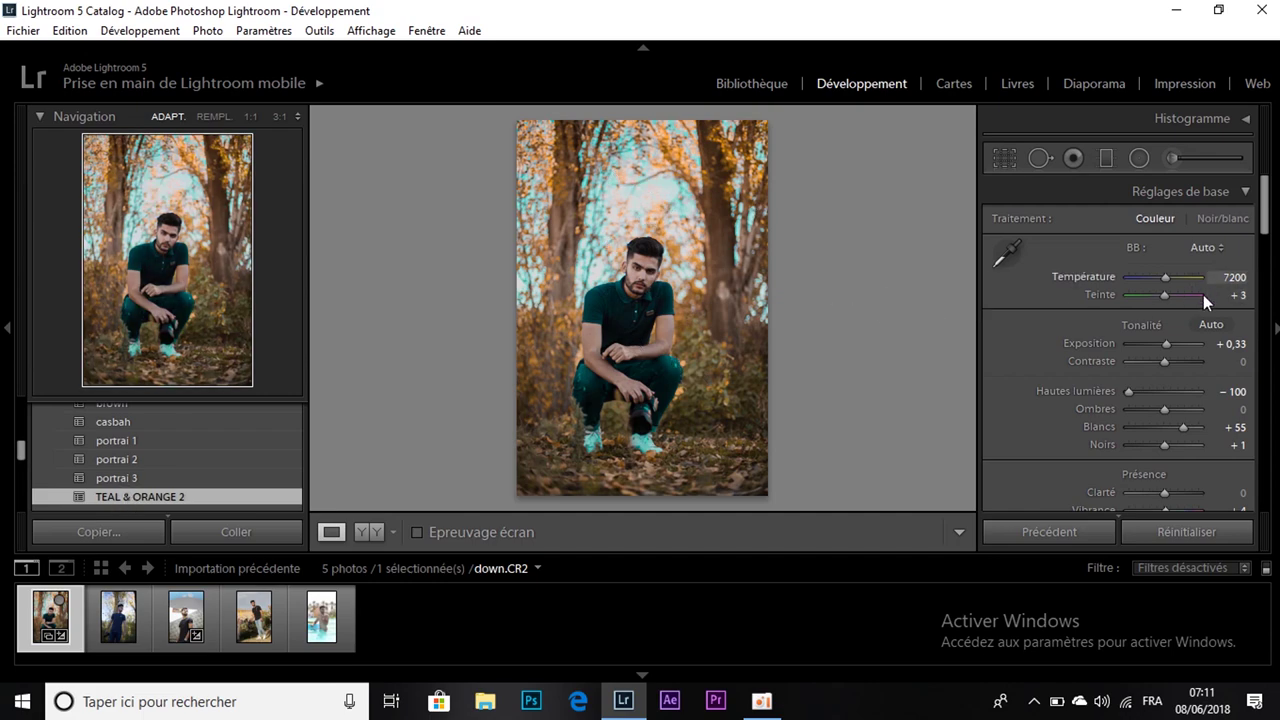
Set down.CR2's highlights to −71, shadows to +25 and white balance temperature to 7467.
drag(1131, 394, 1178, 410)
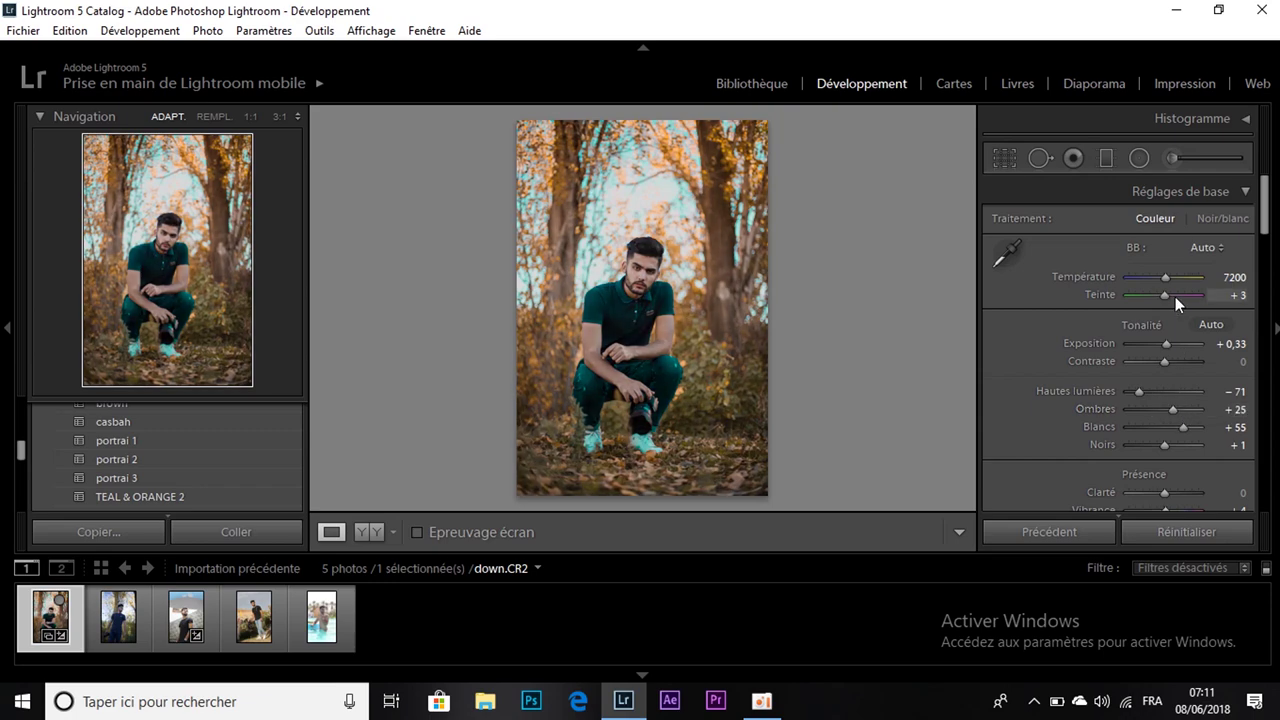
click(1207, 249)
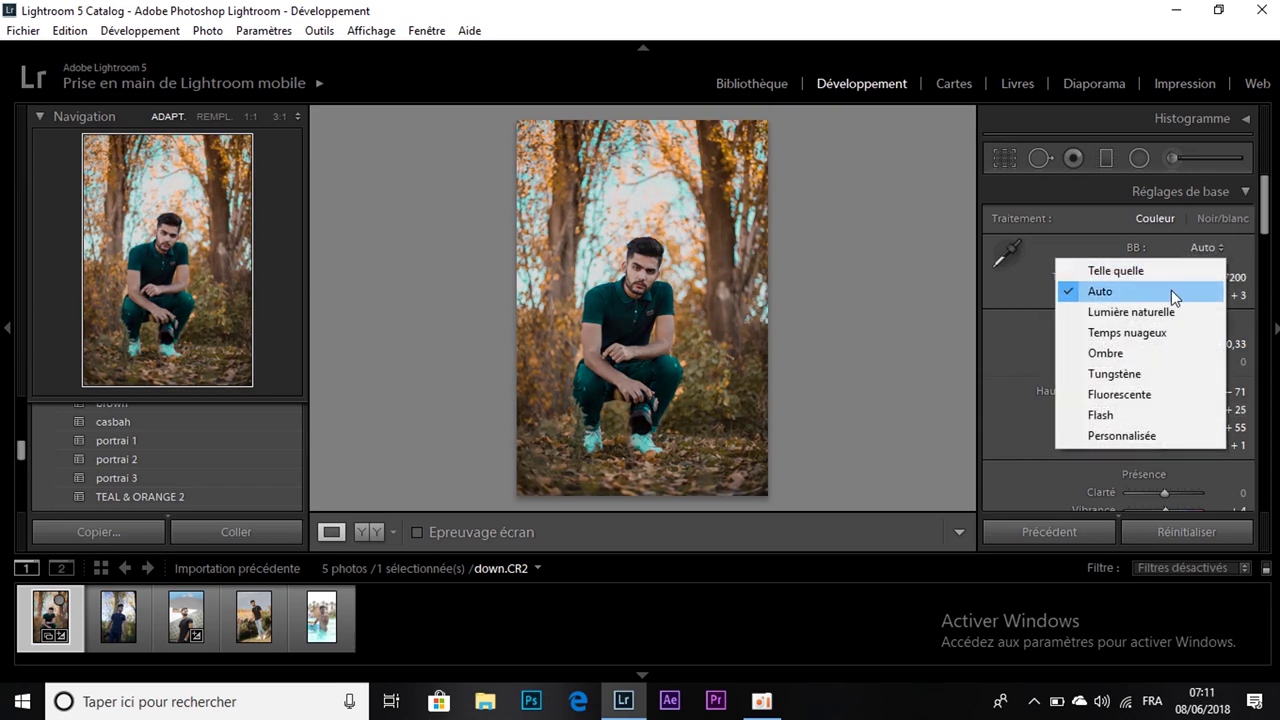
click(1171, 290)
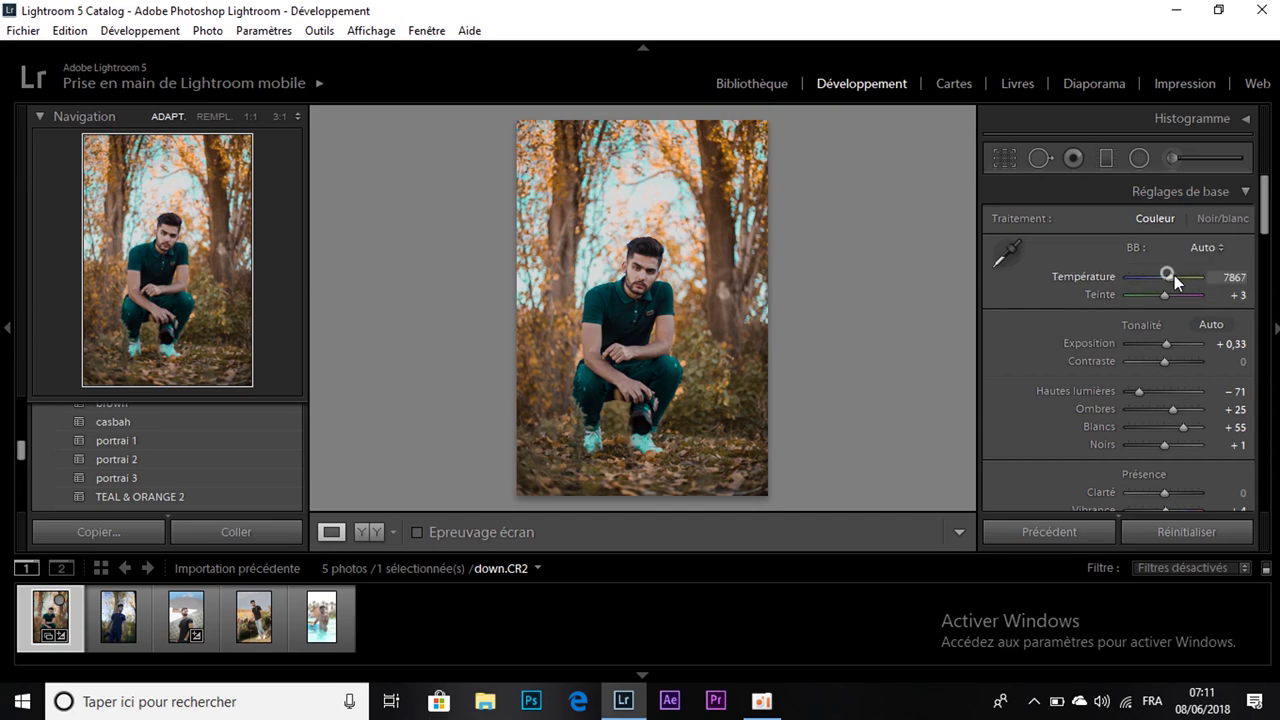
drag(1174, 277, 1169, 279)
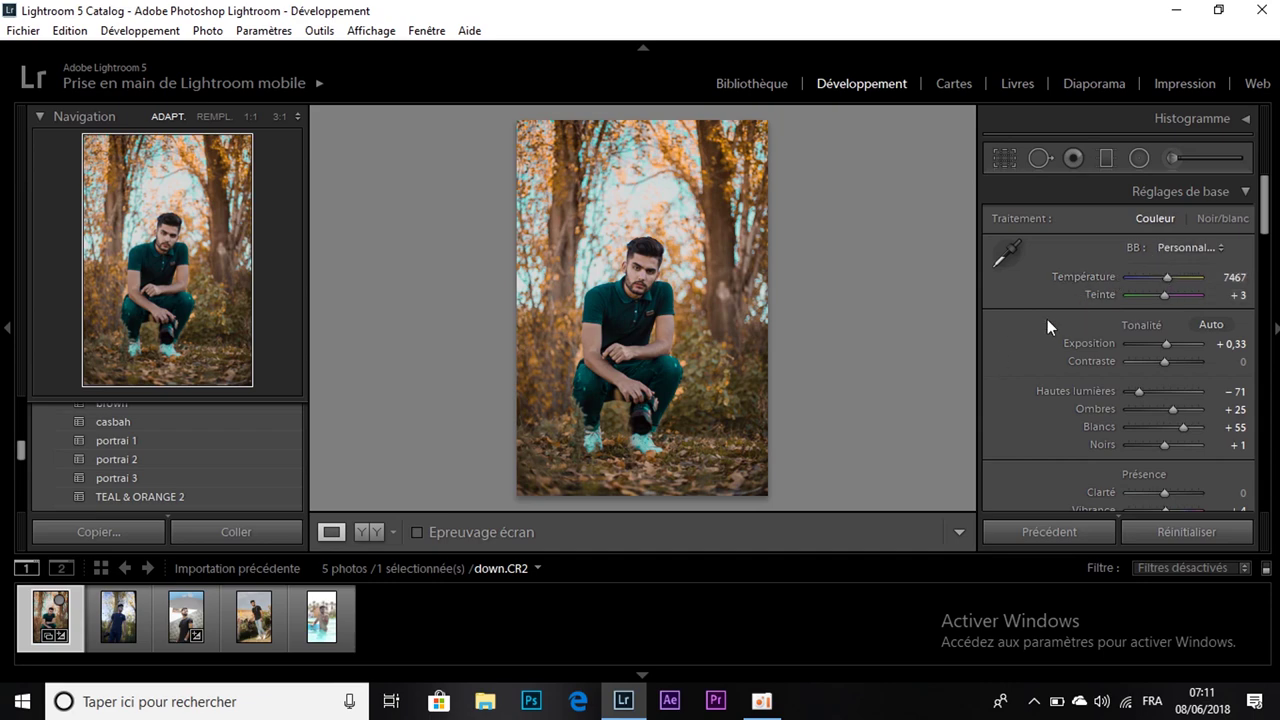
Try a different clarity value on down.CR2 and reset it to 0.
scroll(1029, 384, down, 2)
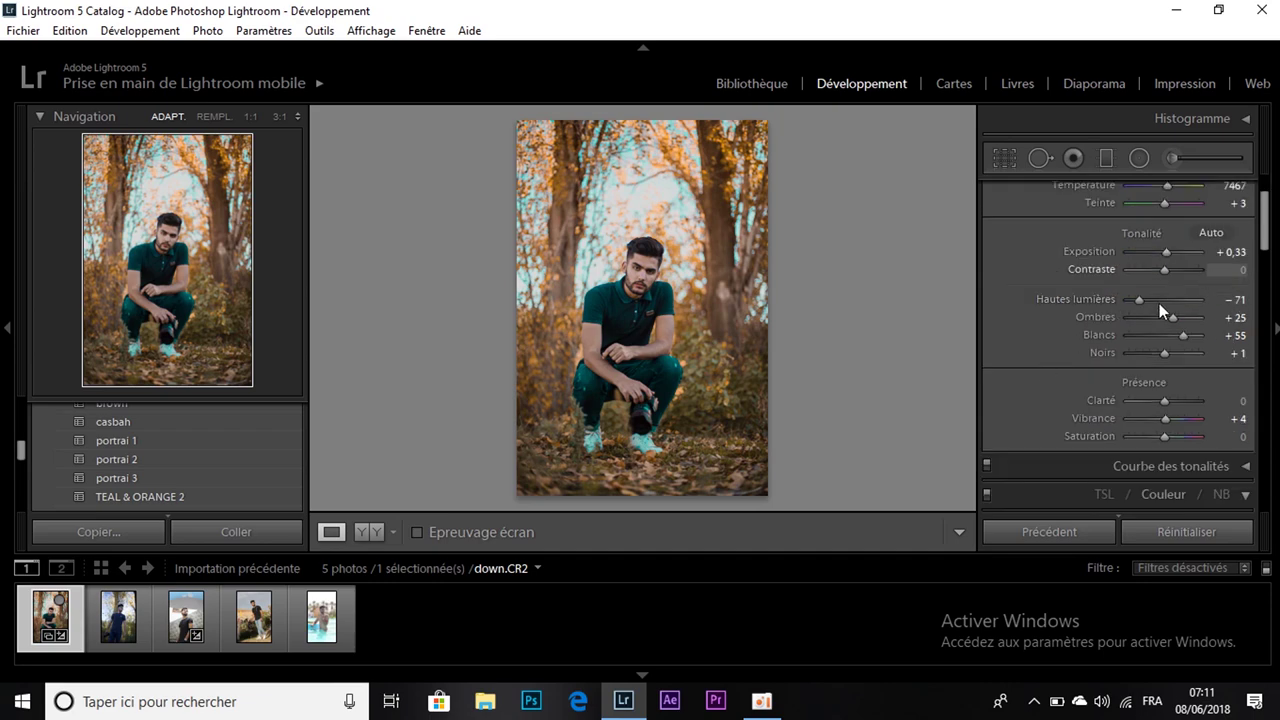
drag(1168, 409, 1176, 401)
double_click(1164, 400)
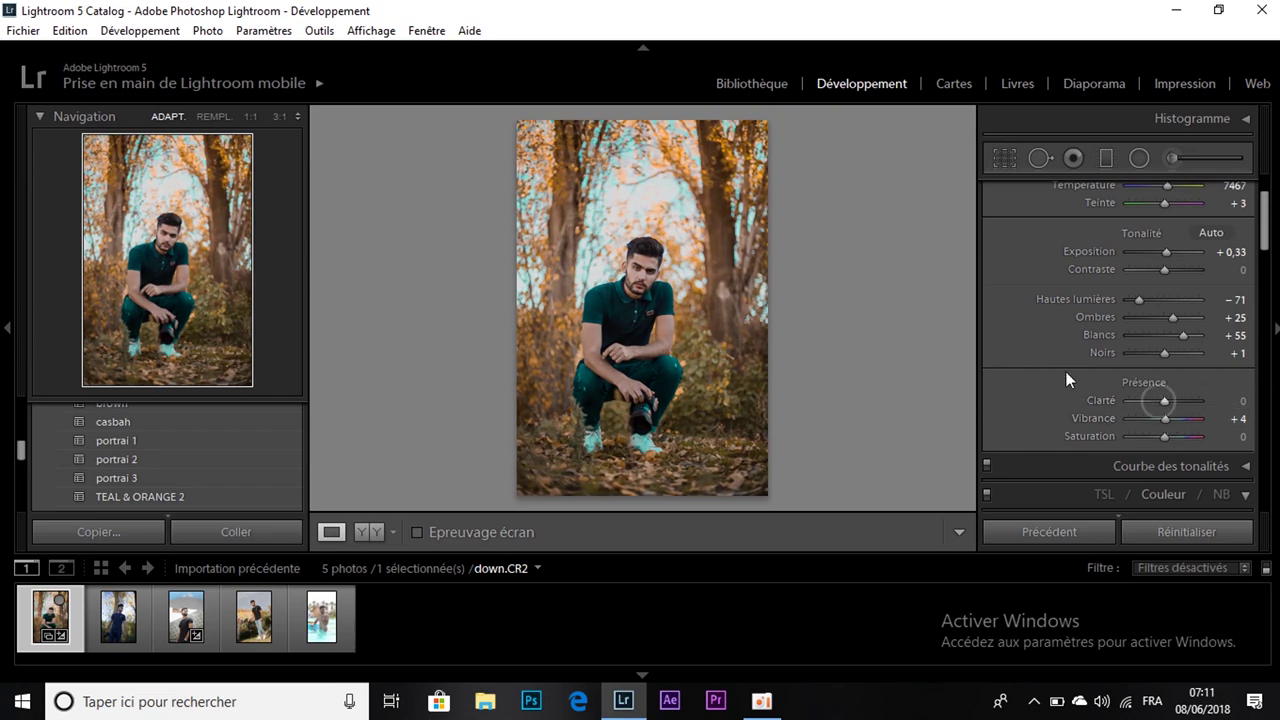
Reduce the saturation of the yellow tones in down.CR2 to −22.
scroll(1009, 352, down, 6)
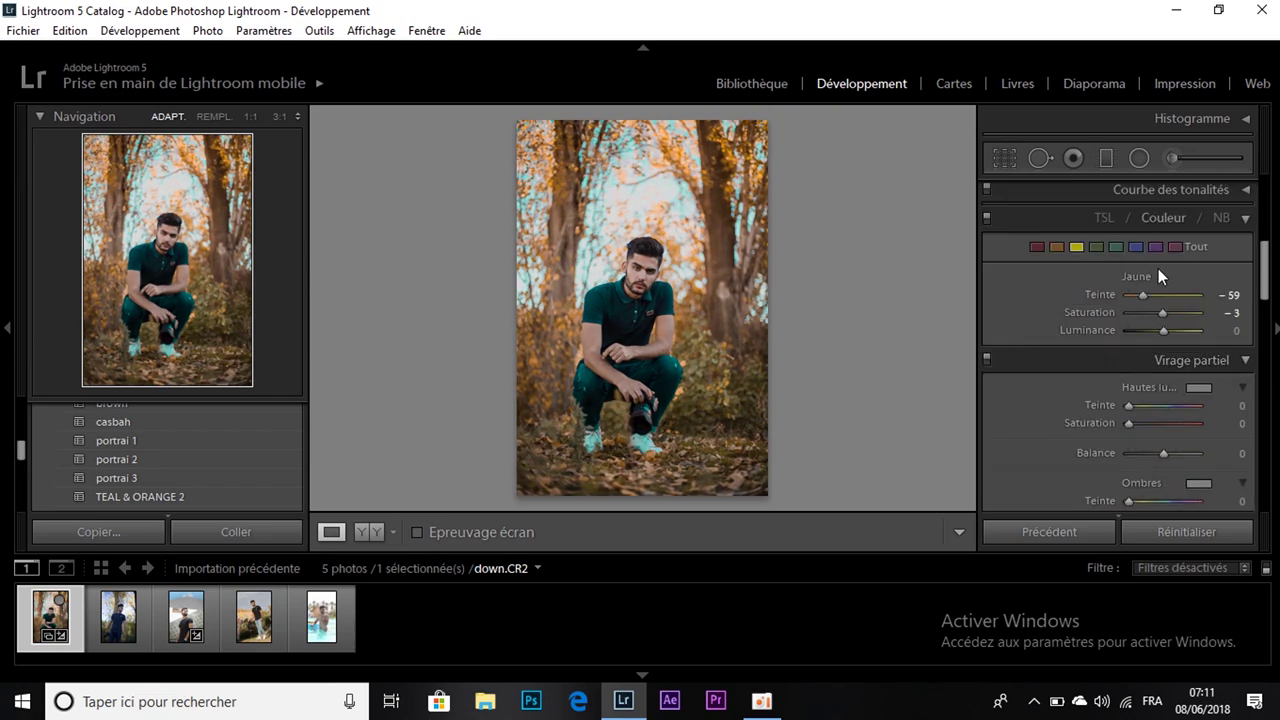
drag(1143, 295, 1165, 331)
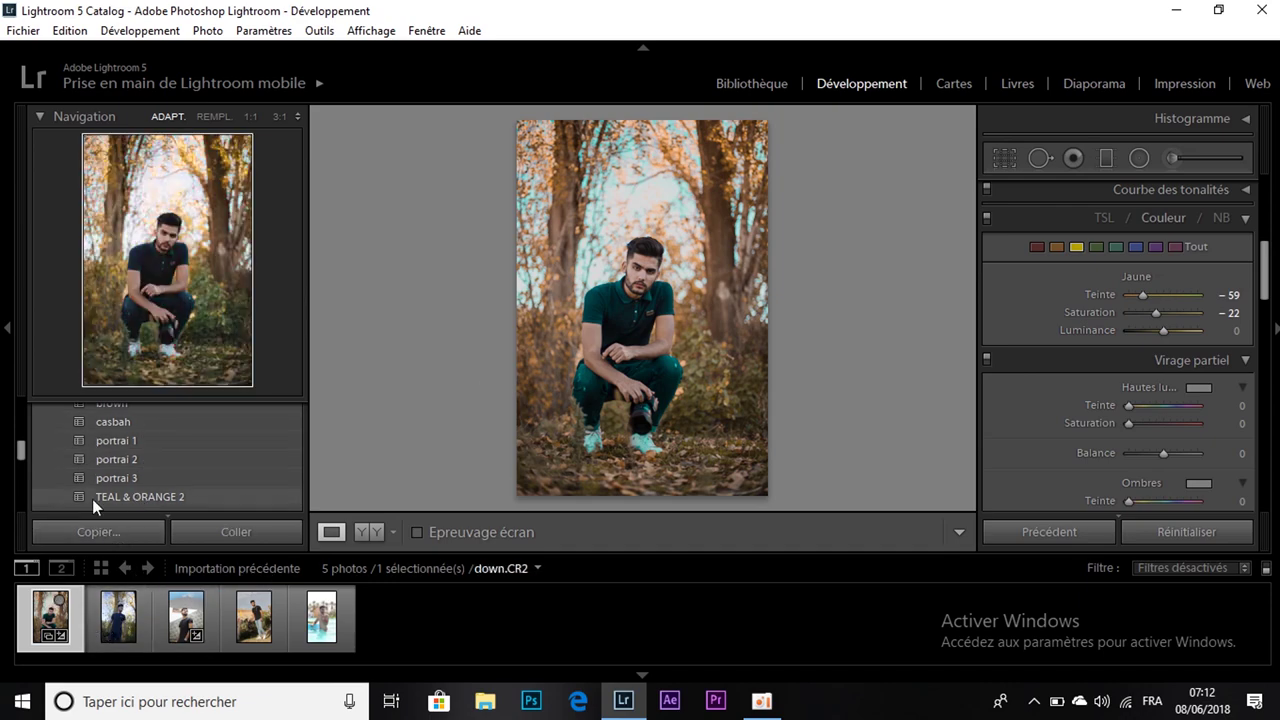
Open teal.CR2 and apply the TEAL & ORANGE 2 preset to it.
click(117, 632)
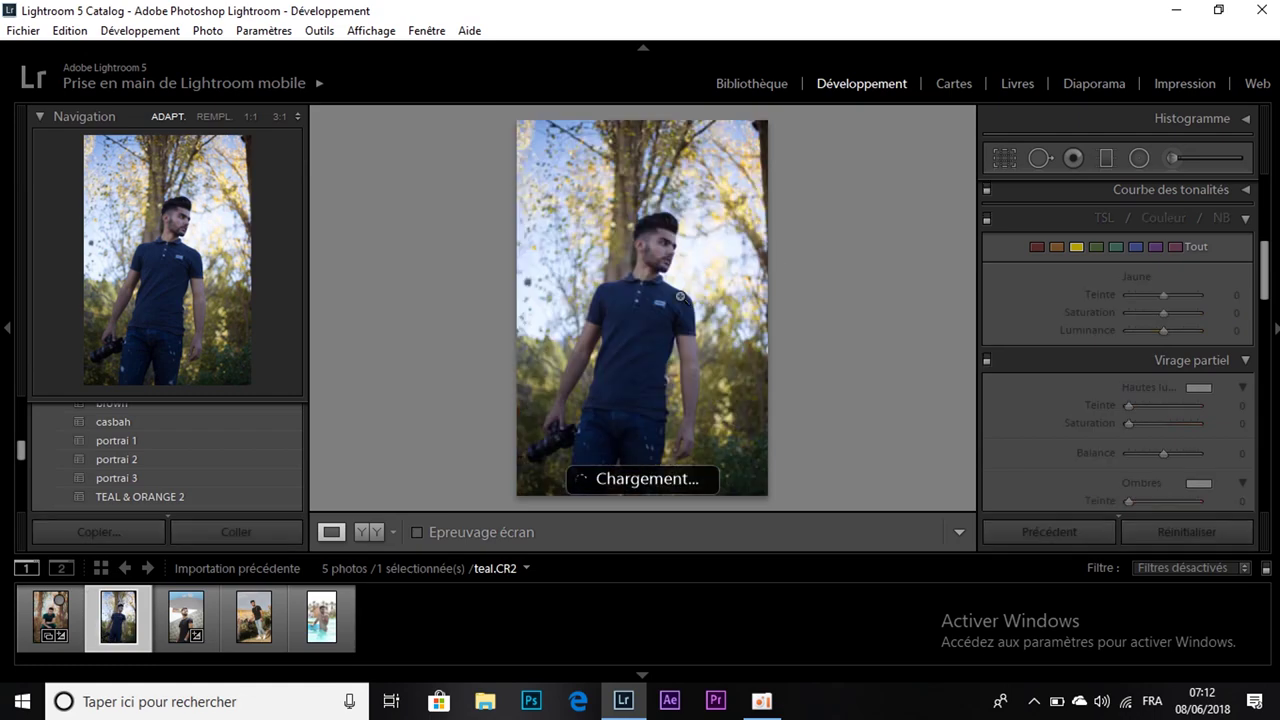
click(163, 491)
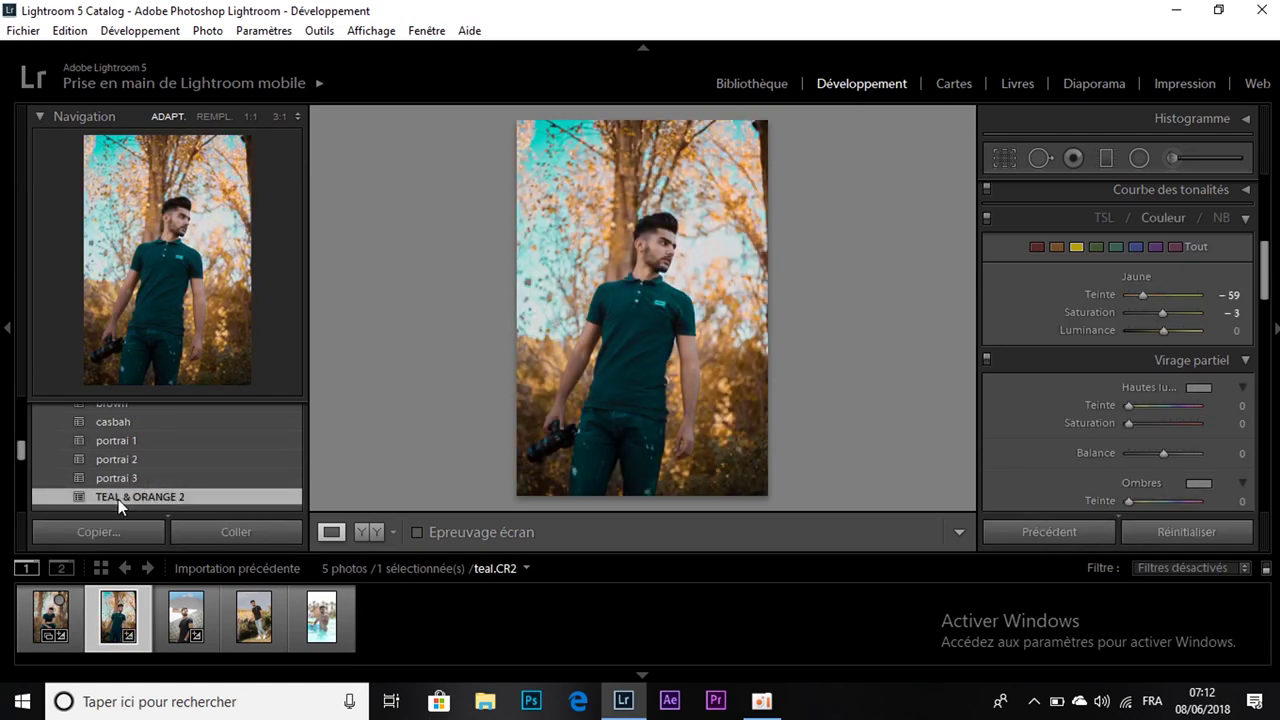
Return to down.CR2 and copy its develop settings with the preselected options.
key(Left)
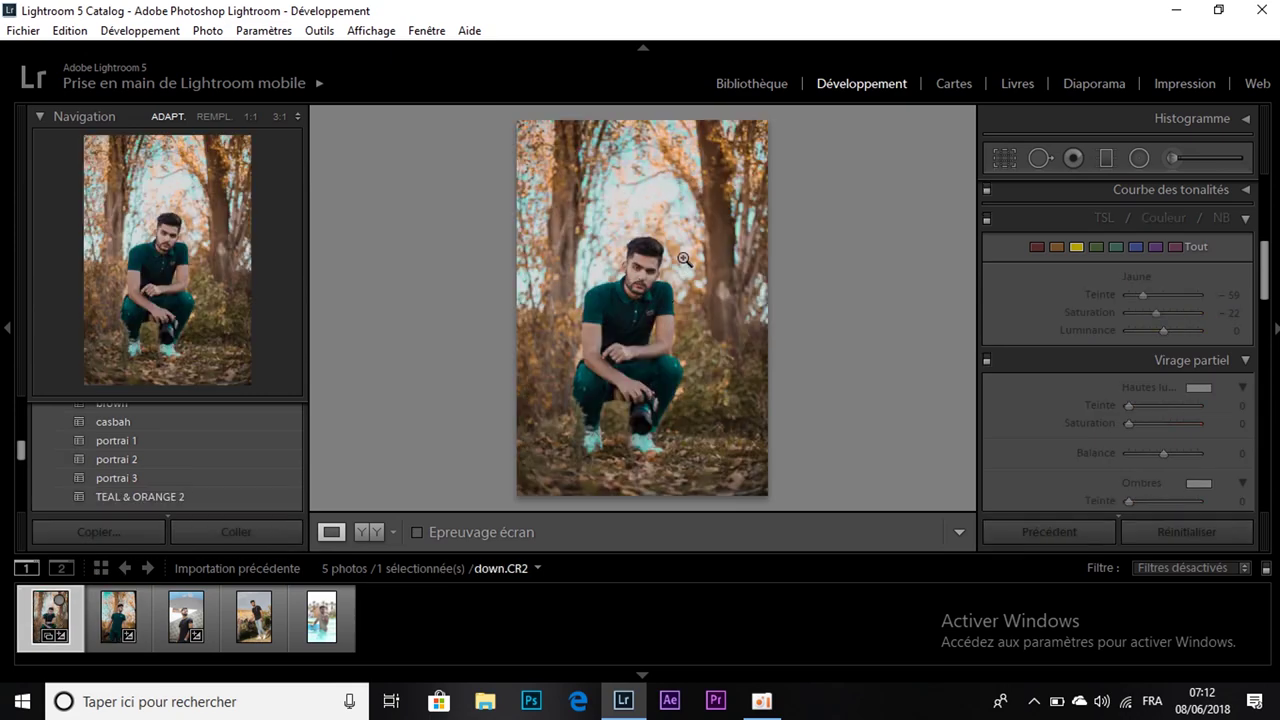
right_click(677, 195)
mouse_move(707, 206)
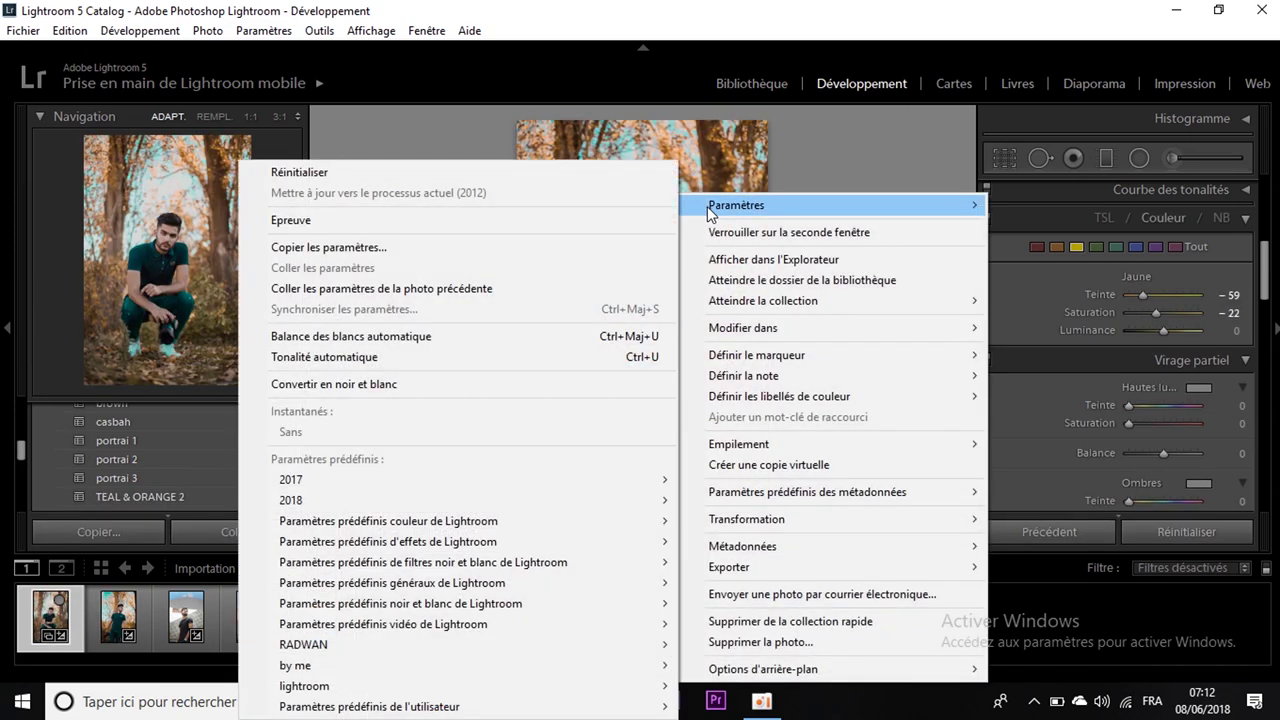
click(478, 246)
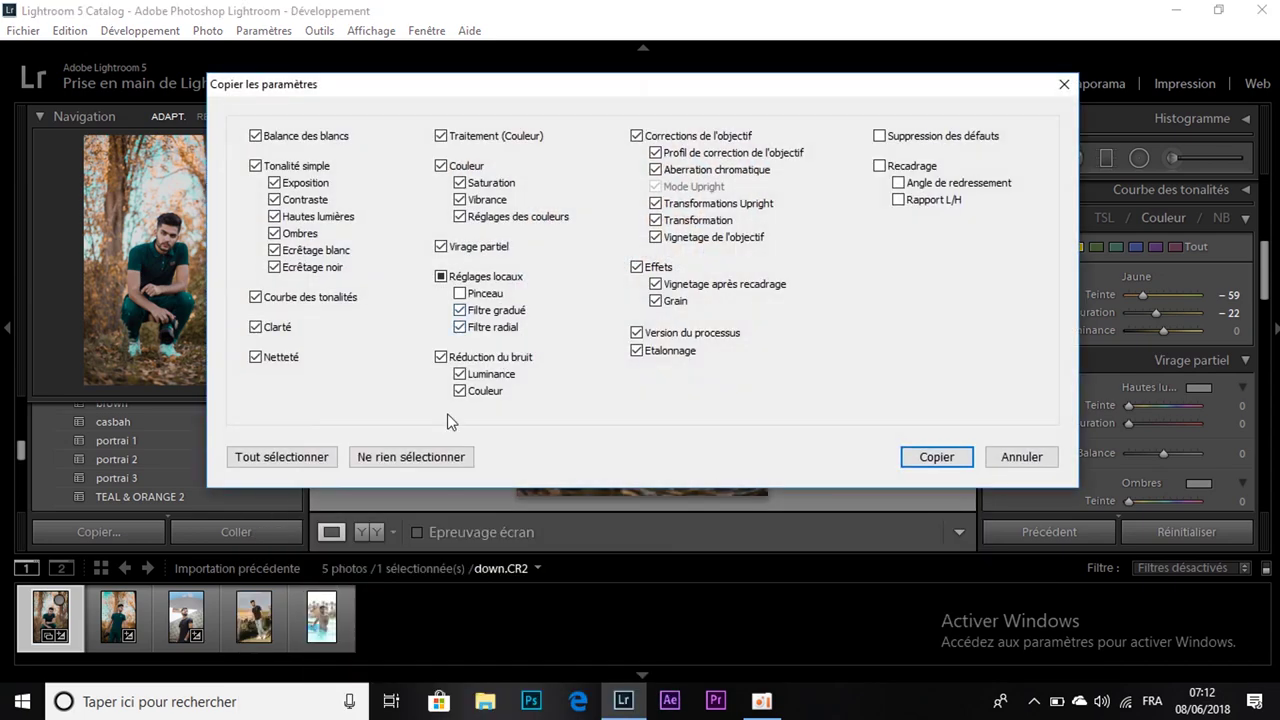
click(914, 458)
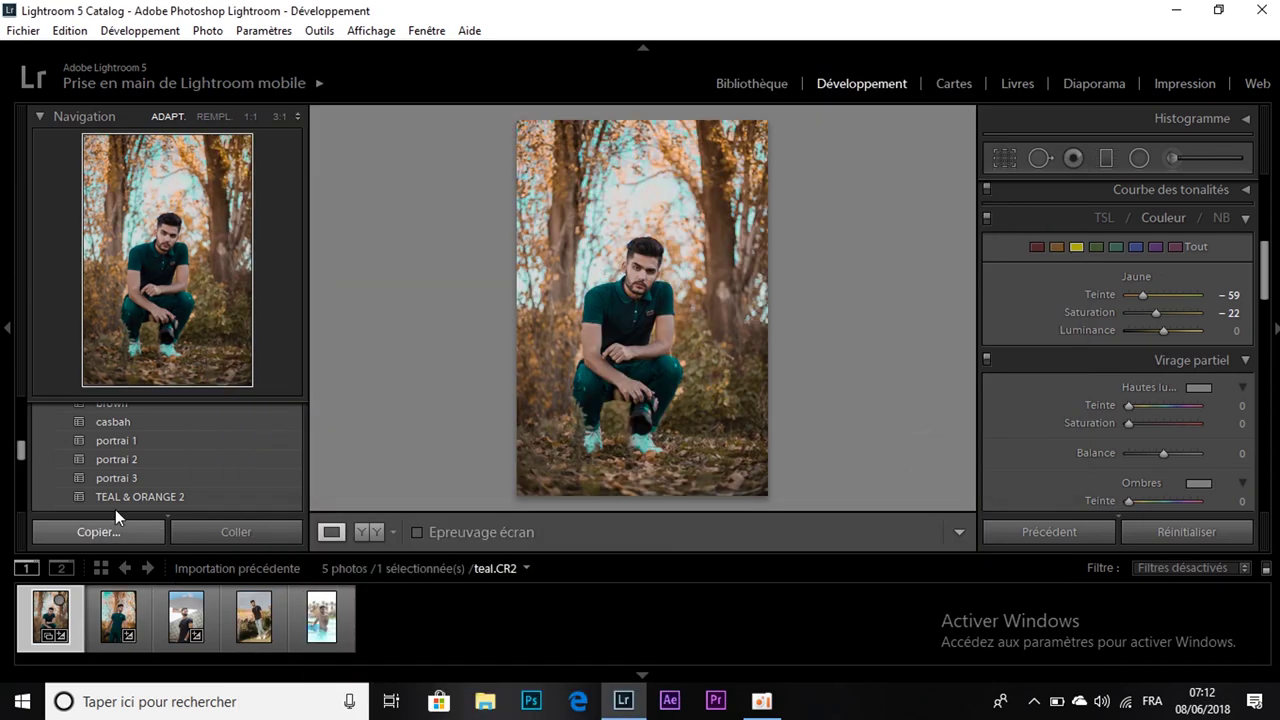
Switch back to teal.CR2 and reapply the TEAL & ORANGE 2 preset.
click(136, 626)
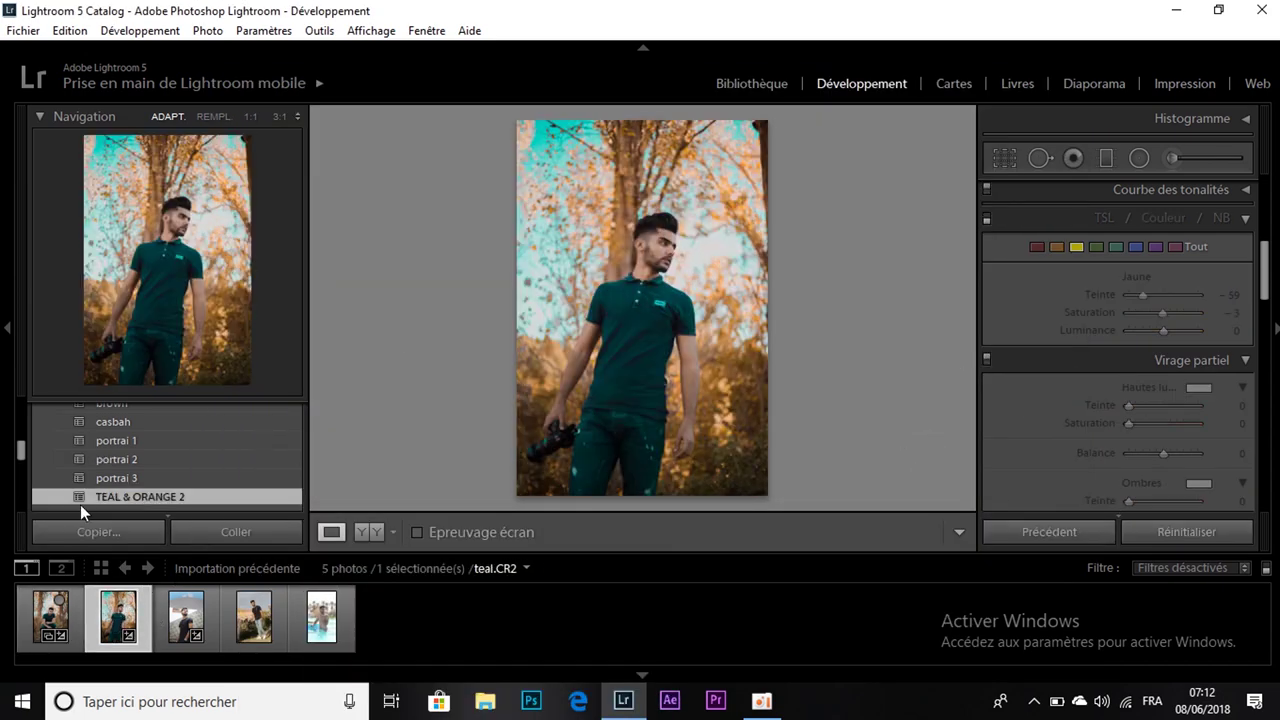
click(128, 497)
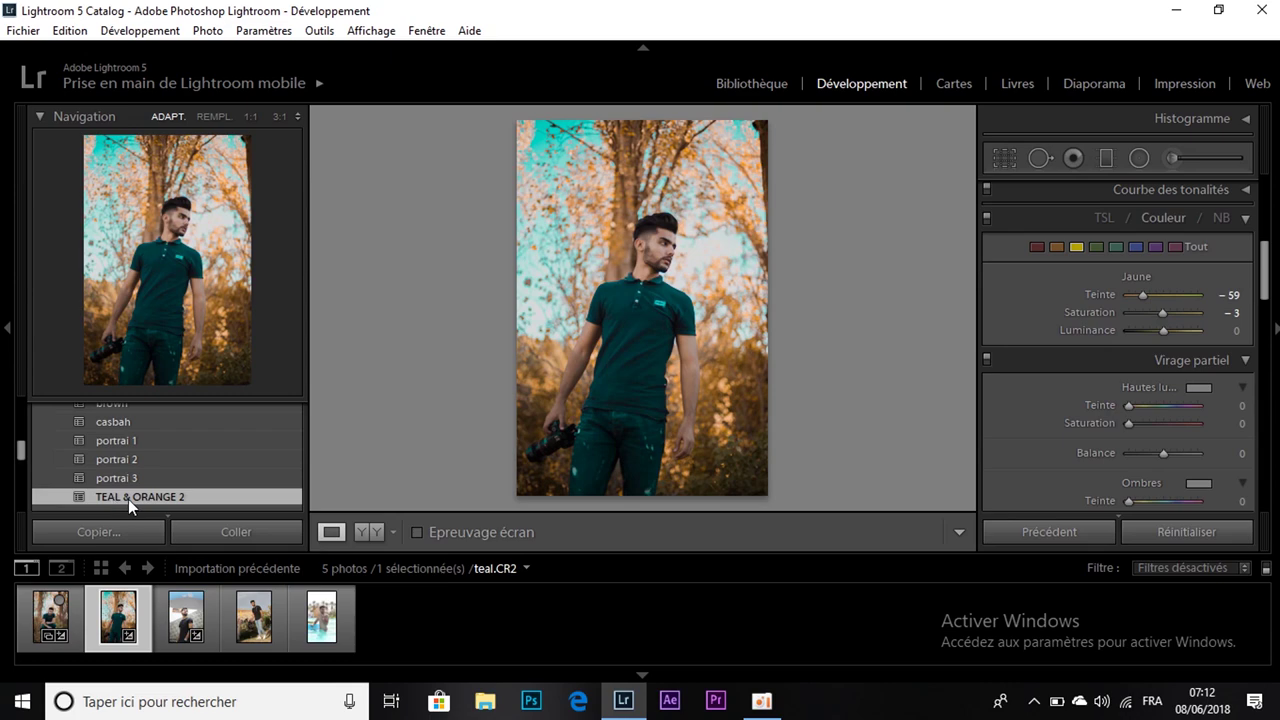
Return to down.CR2, then paste its copied develop settings onto teal.CR2 and check the result up close.
click(48, 616)
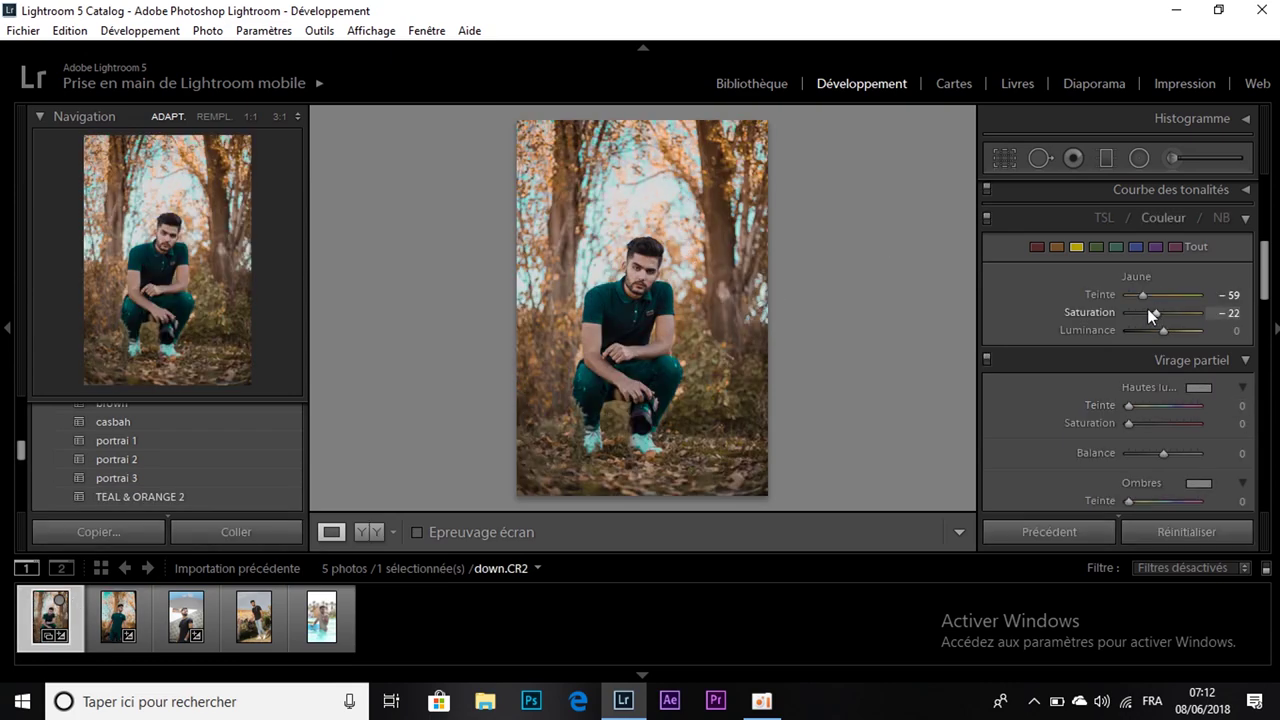
mouse_move(1155, 312)
mouse_down()
mouse_move(1179, 315)
mouse_move(1143, 310)
mouse_move(1156, 312)
mouse_up()
click(111, 619)
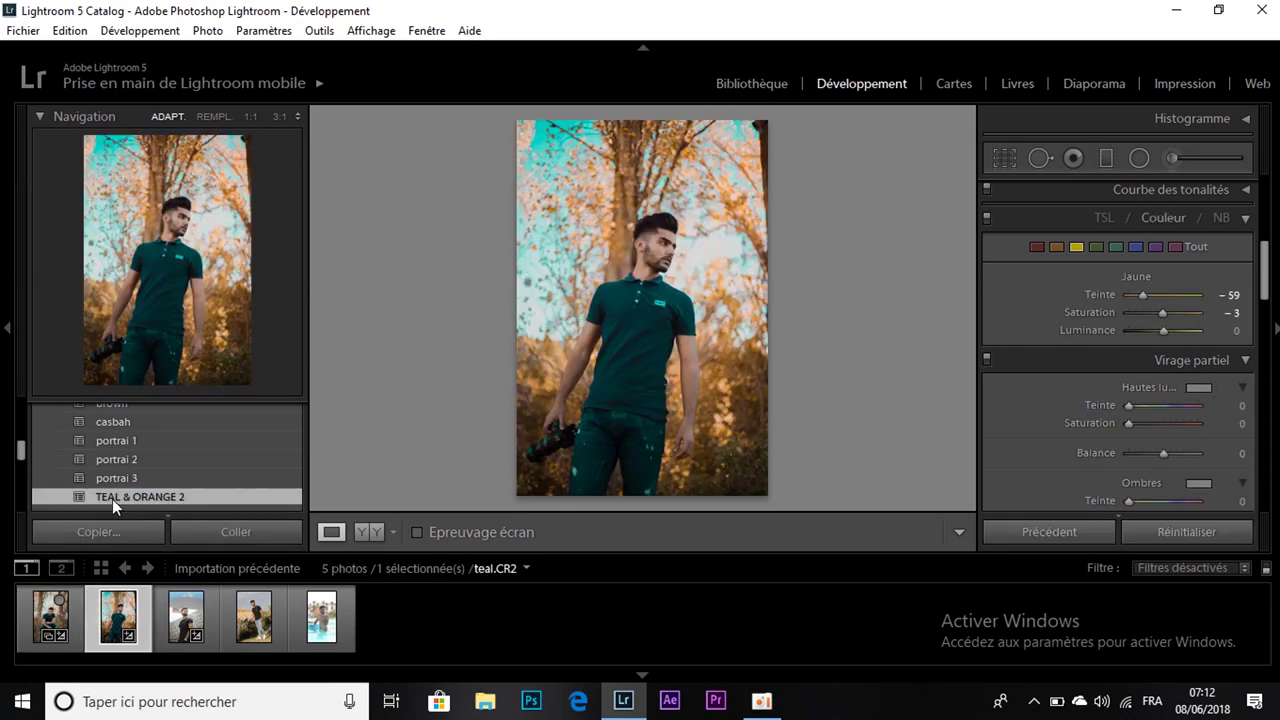
right_click(625, 220)
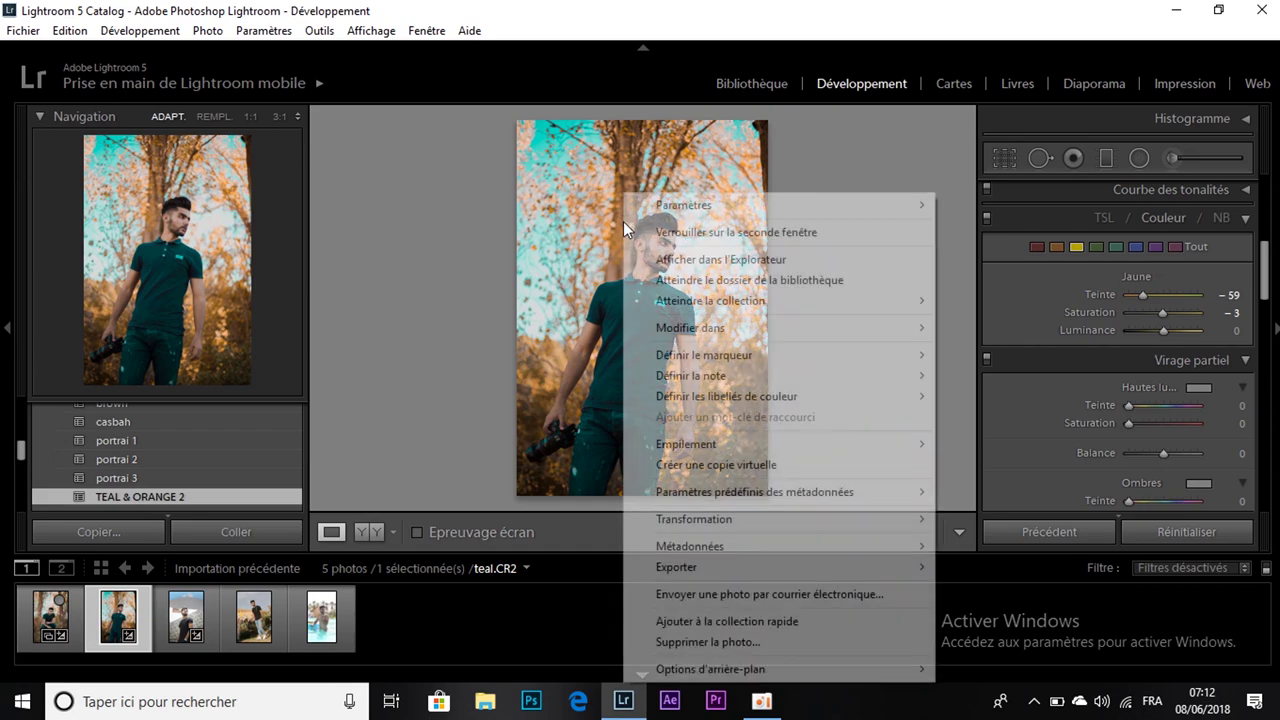
mouse_move(630, 206)
click(380, 268)
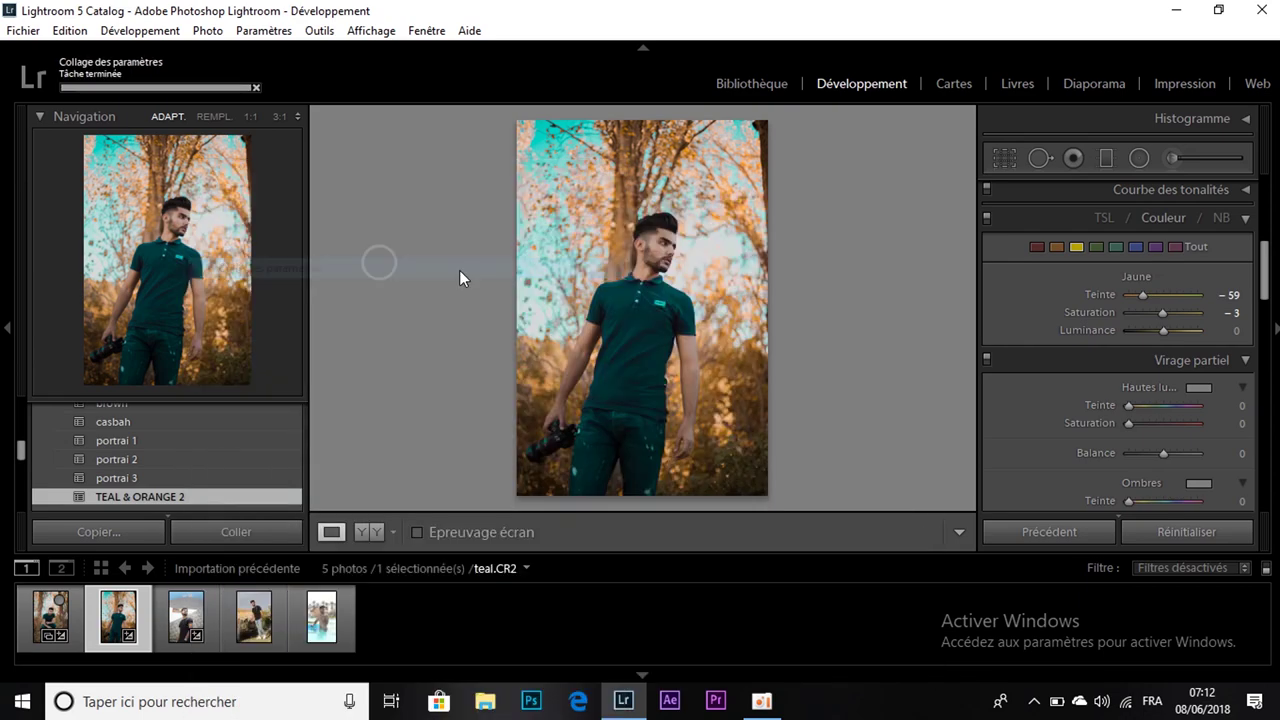
right_click(701, 215)
click(849, 147)
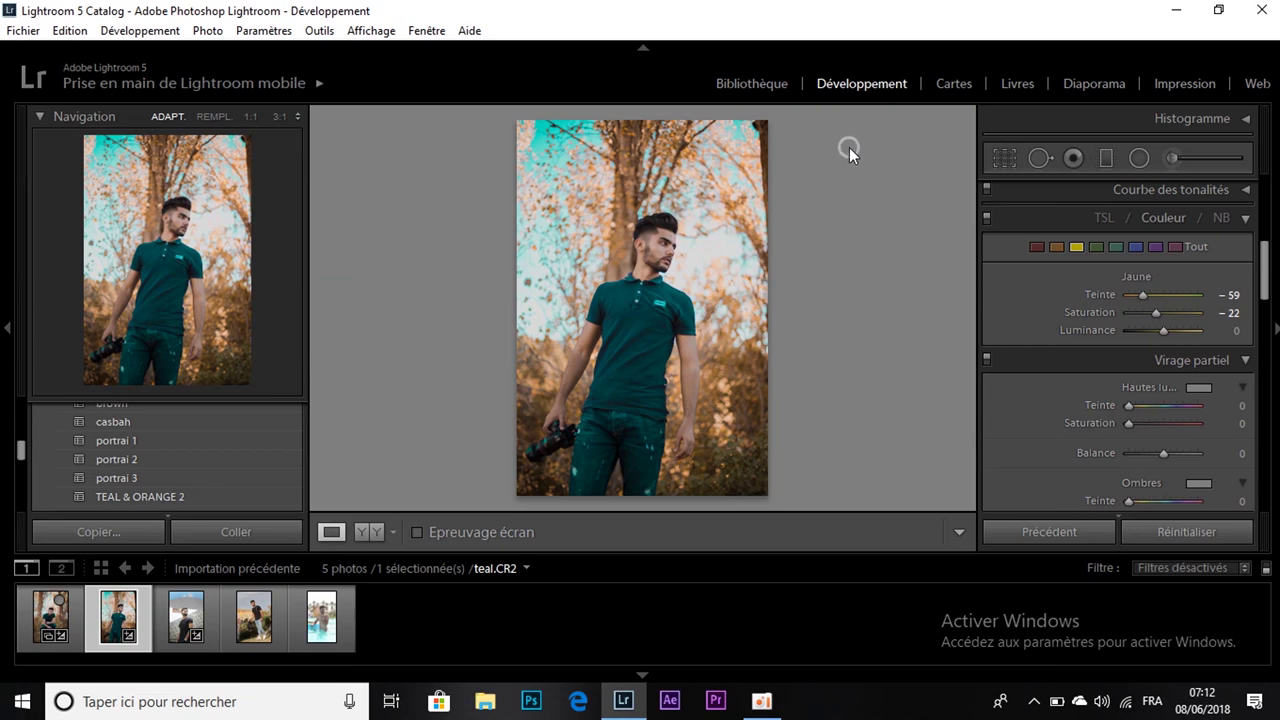
click(652, 230)
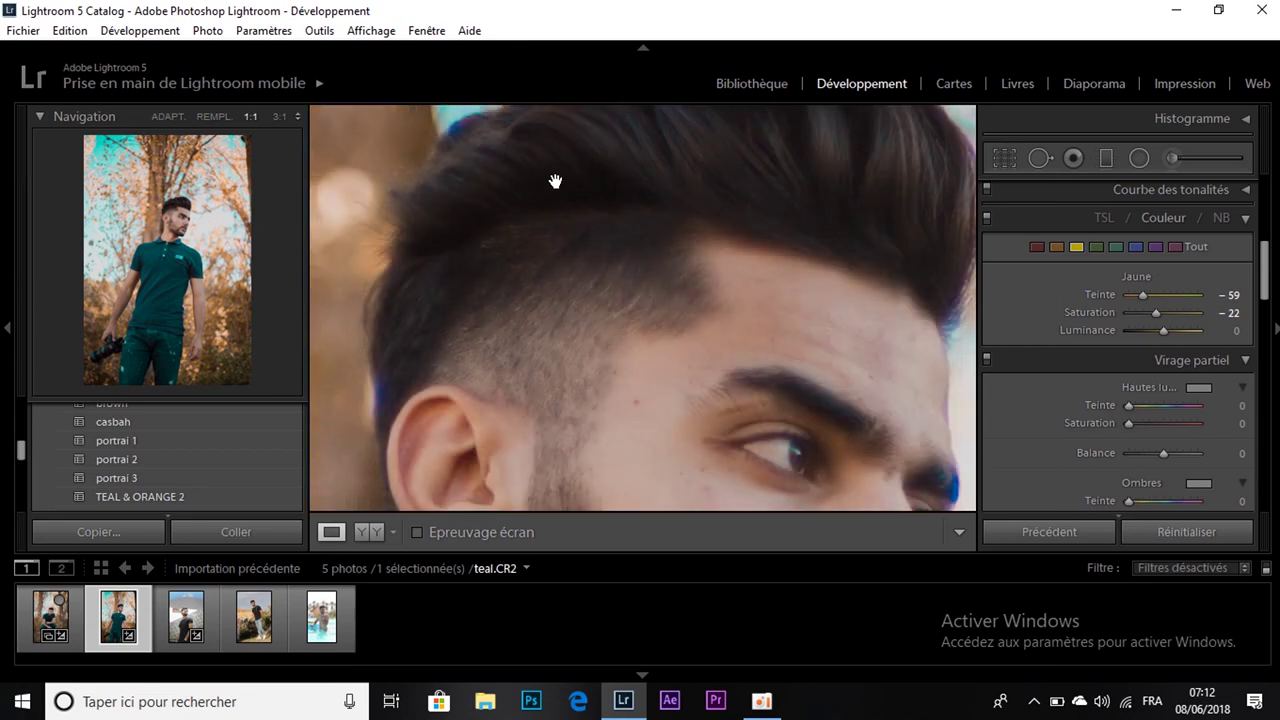
click(472, 190)
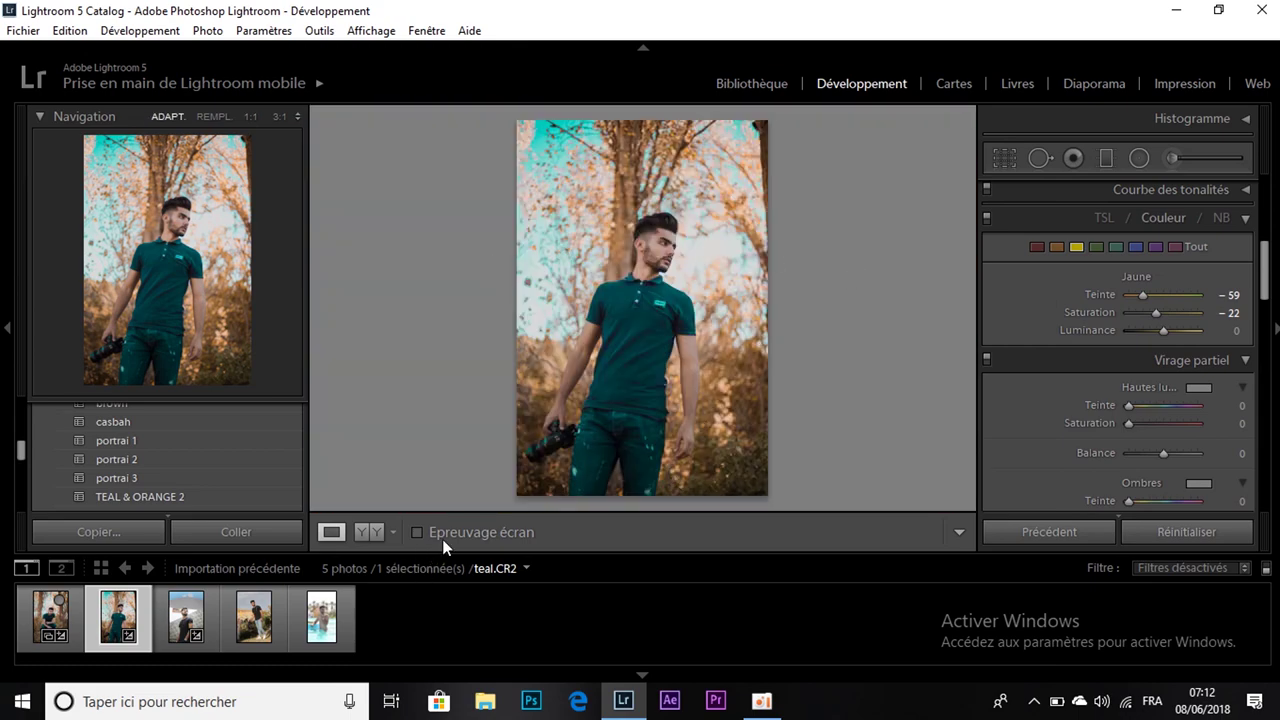
Open casbah.JPG, apply the casbah preset and set the yellow saturation to +11.
click(183, 627)
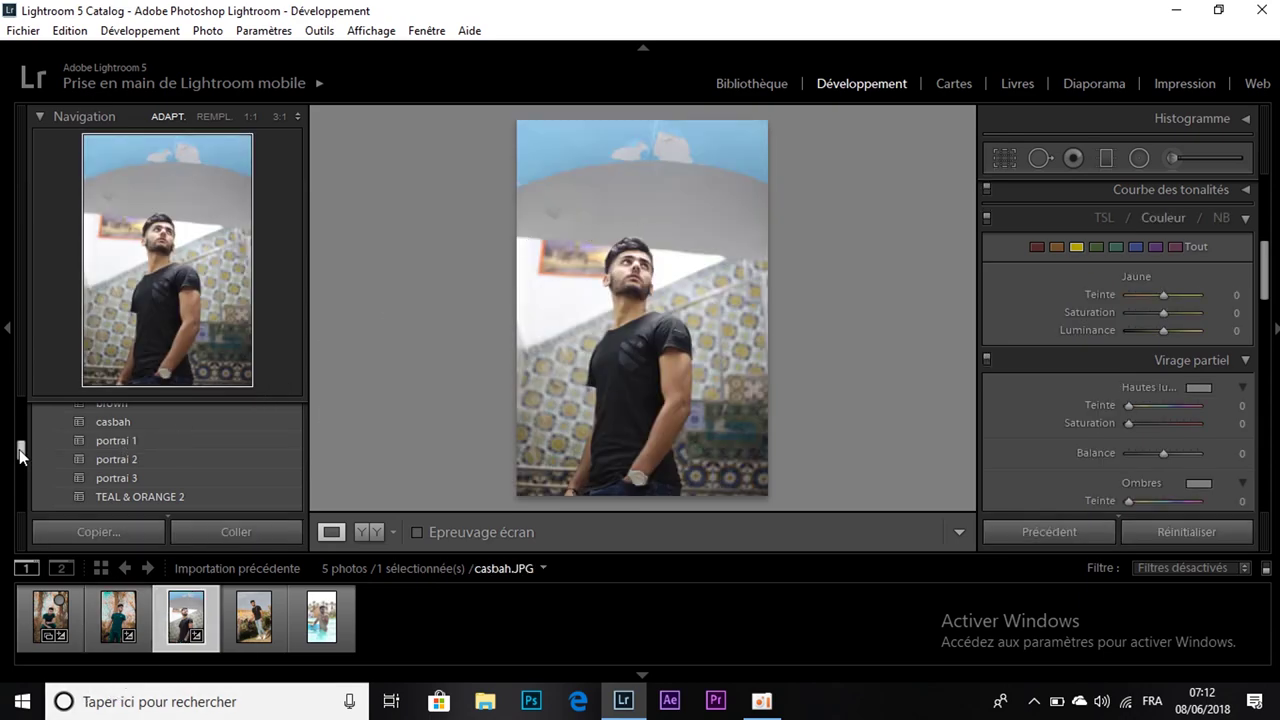
scroll(22, 452, up, 2)
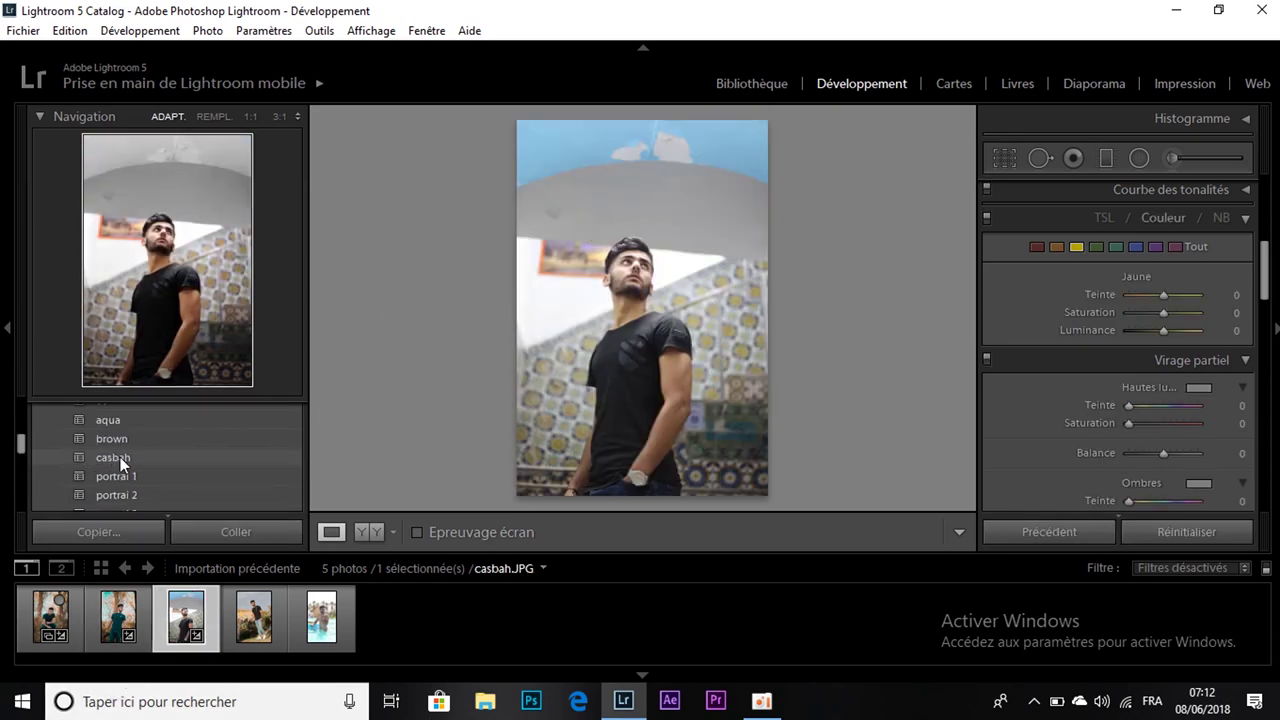
click(120, 457)
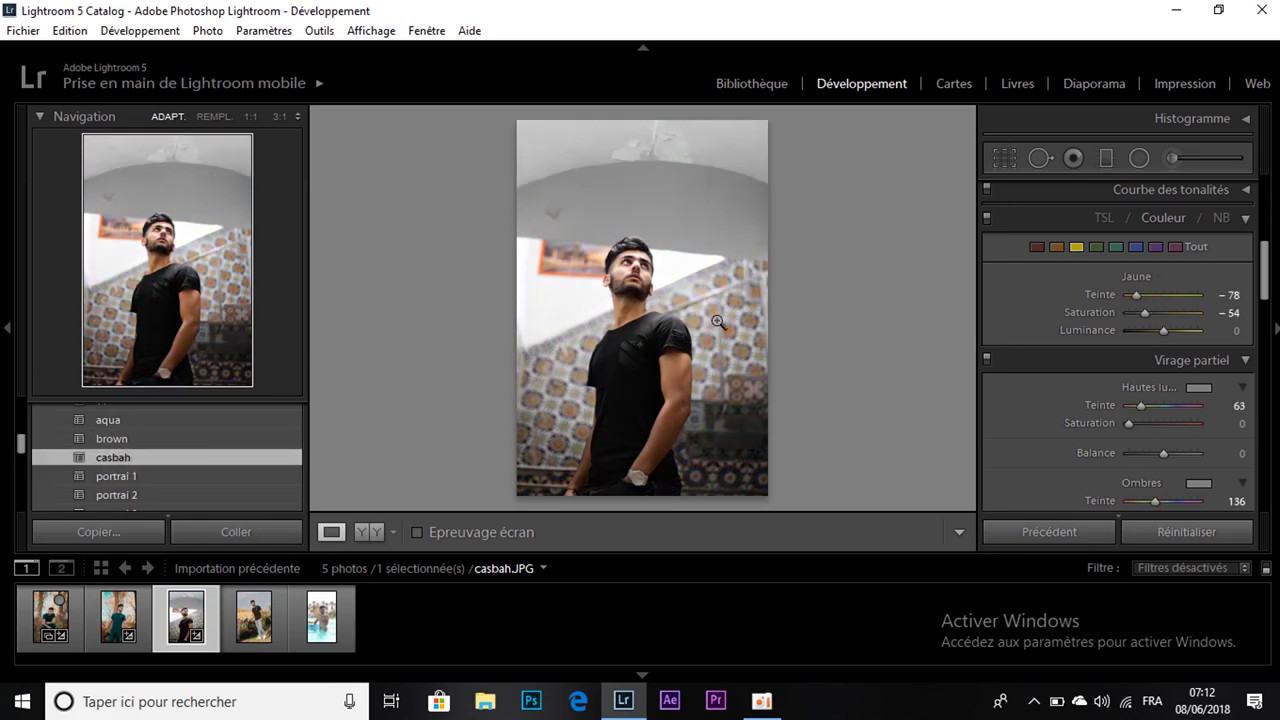
drag(716, 277, 686, 240)
mouse_move(1146, 313)
mouse_down()
mouse_move(1198, 317)
mouse_move(1147, 315)
mouse_up()
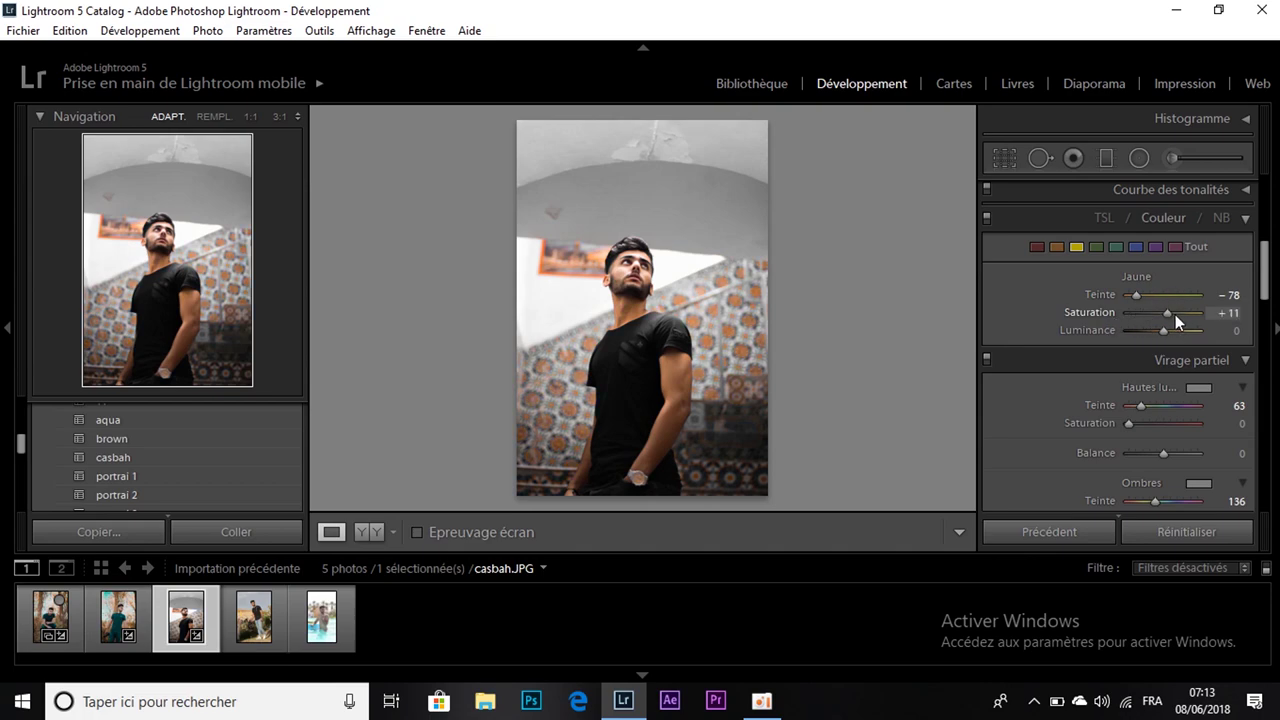
Open jeep.JPG and try the portrai 3, portrai 2 and portrai 1 presets on it.
click(245, 630)
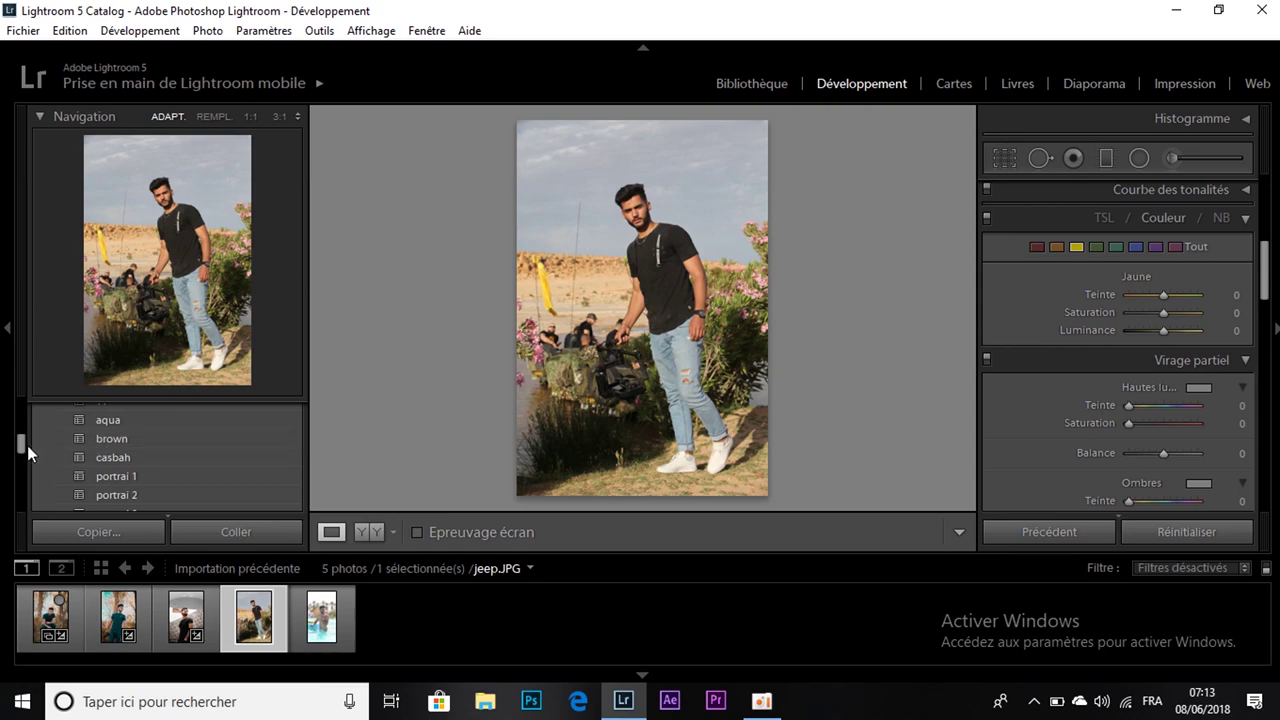
mouse_move(20, 444)
mouse_down()
mouse_move(17, 457)
mouse_move(32, 453)
mouse_up()
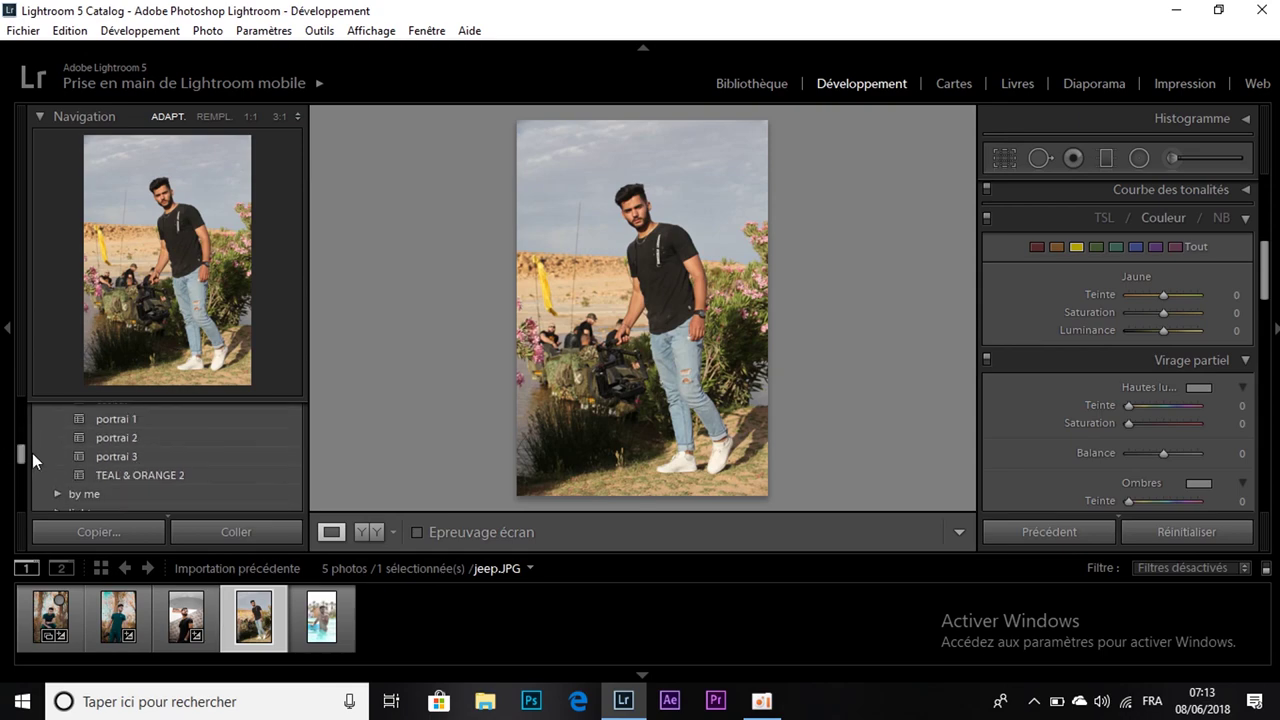
click(106, 458)
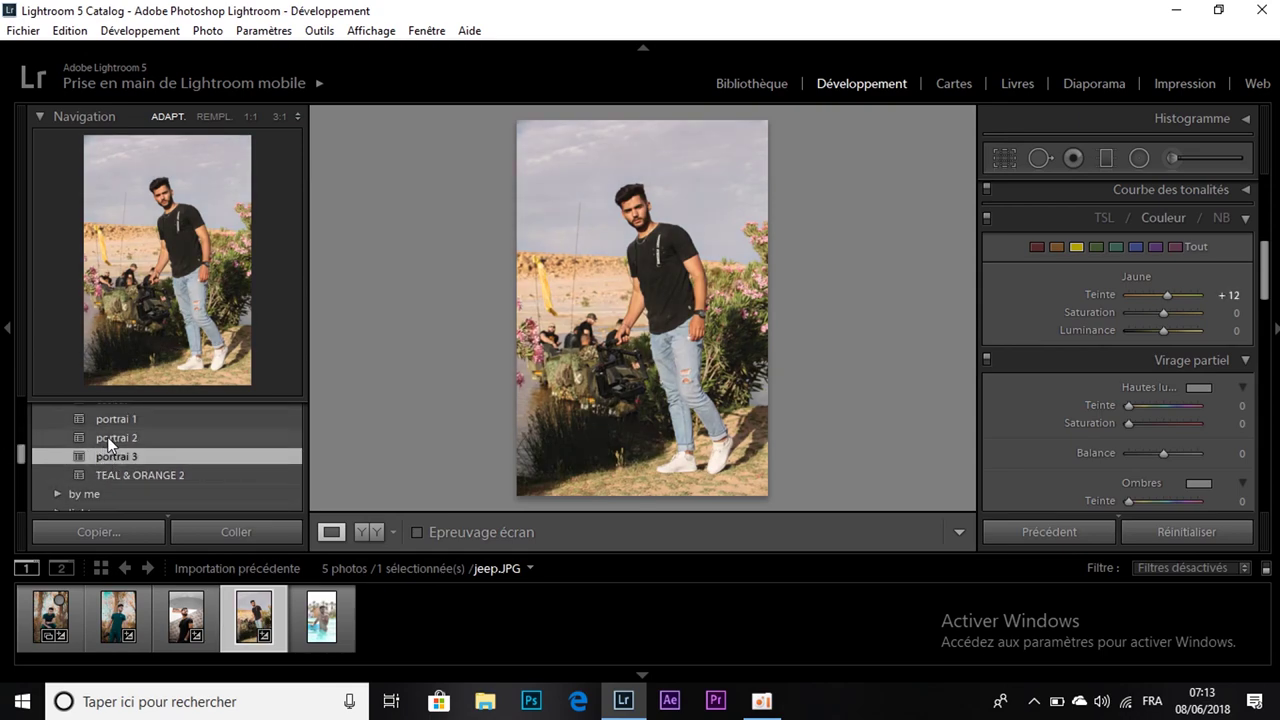
click(110, 438)
click(117, 421)
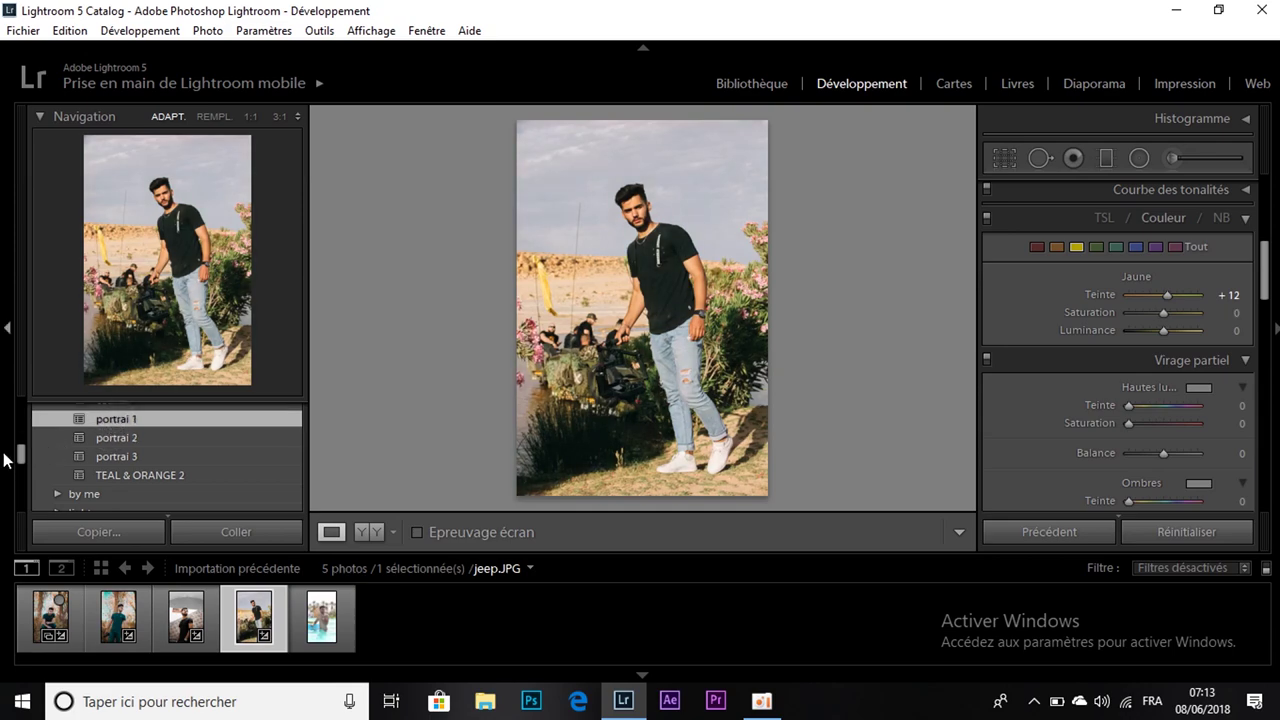
Try the casbah, brown and aqua presets on jeep.JPG, ending with preset 11 applied.
drag(22, 458, 22, 446)
click(114, 443)
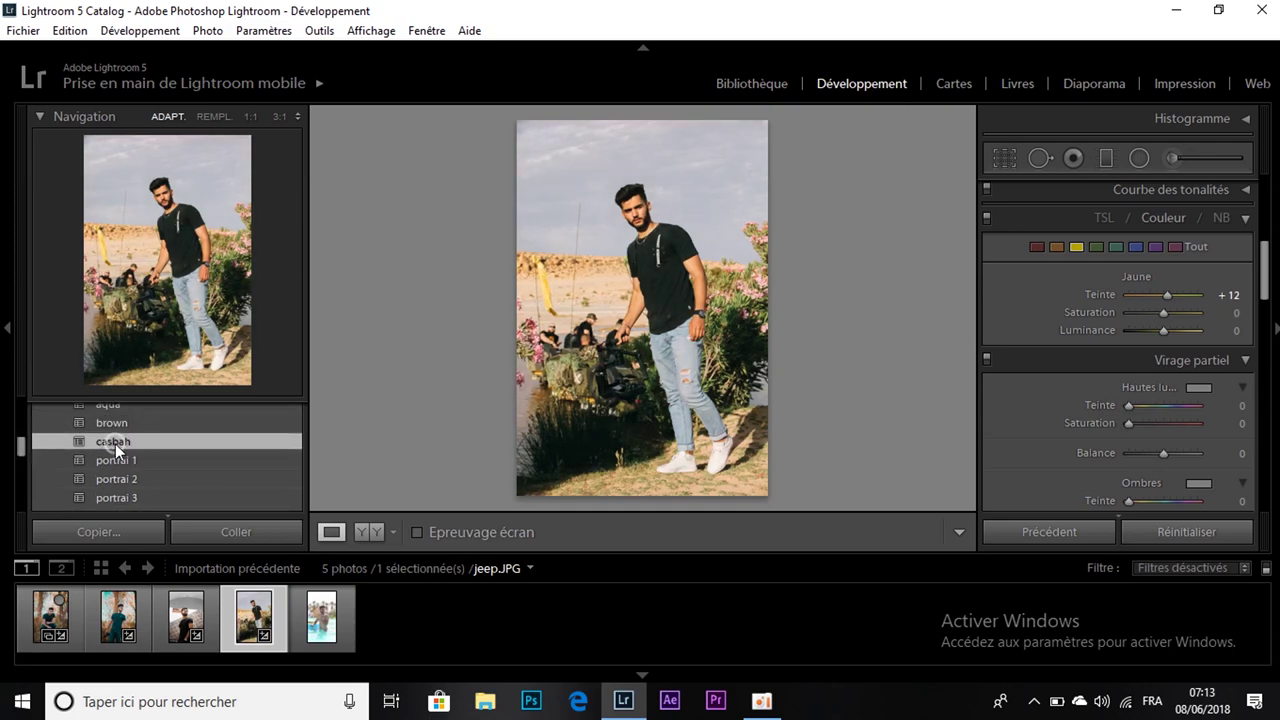
click(114, 423)
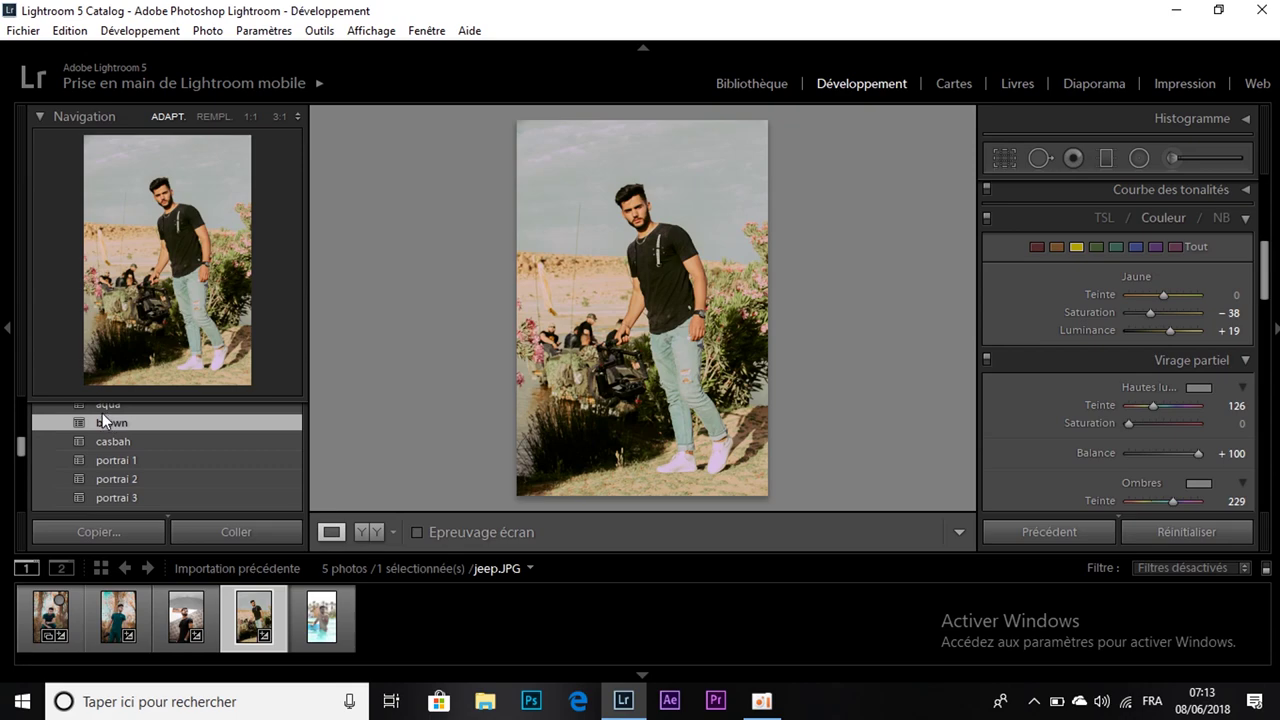
click(105, 405)
scroll(22, 448, up, 1)
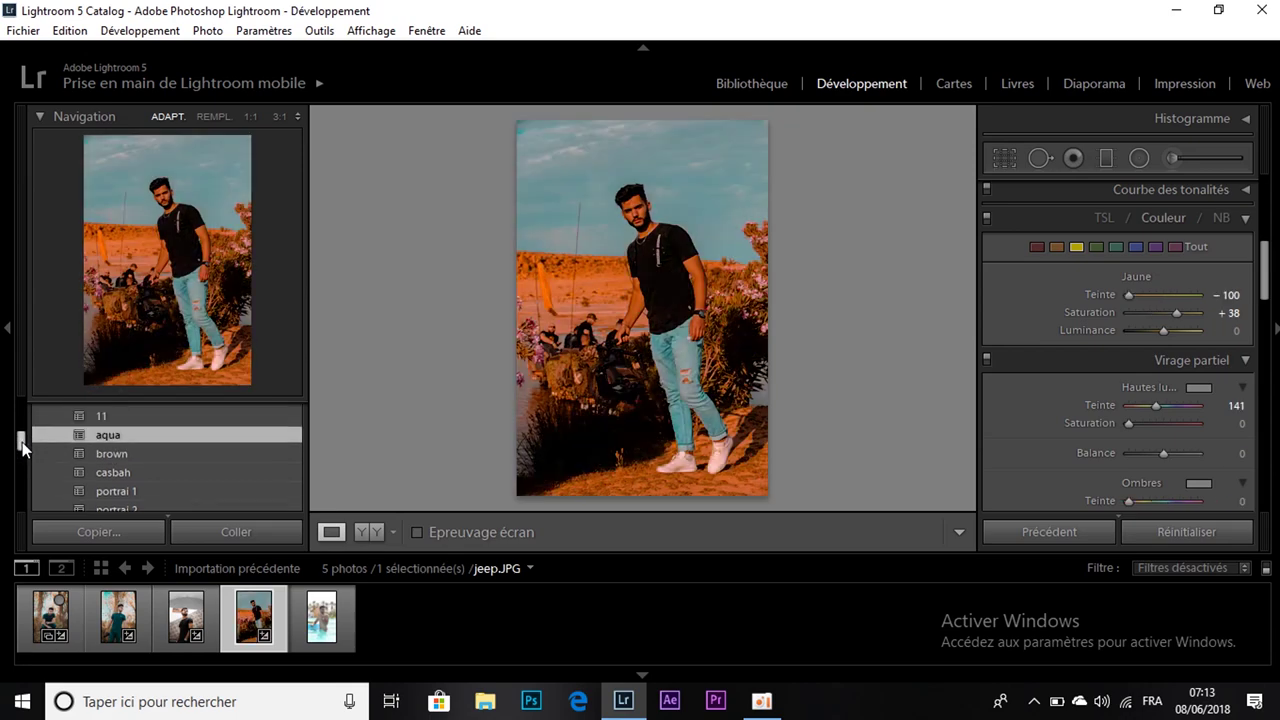
scroll(22, 447, up, 1)
click(112, 440)
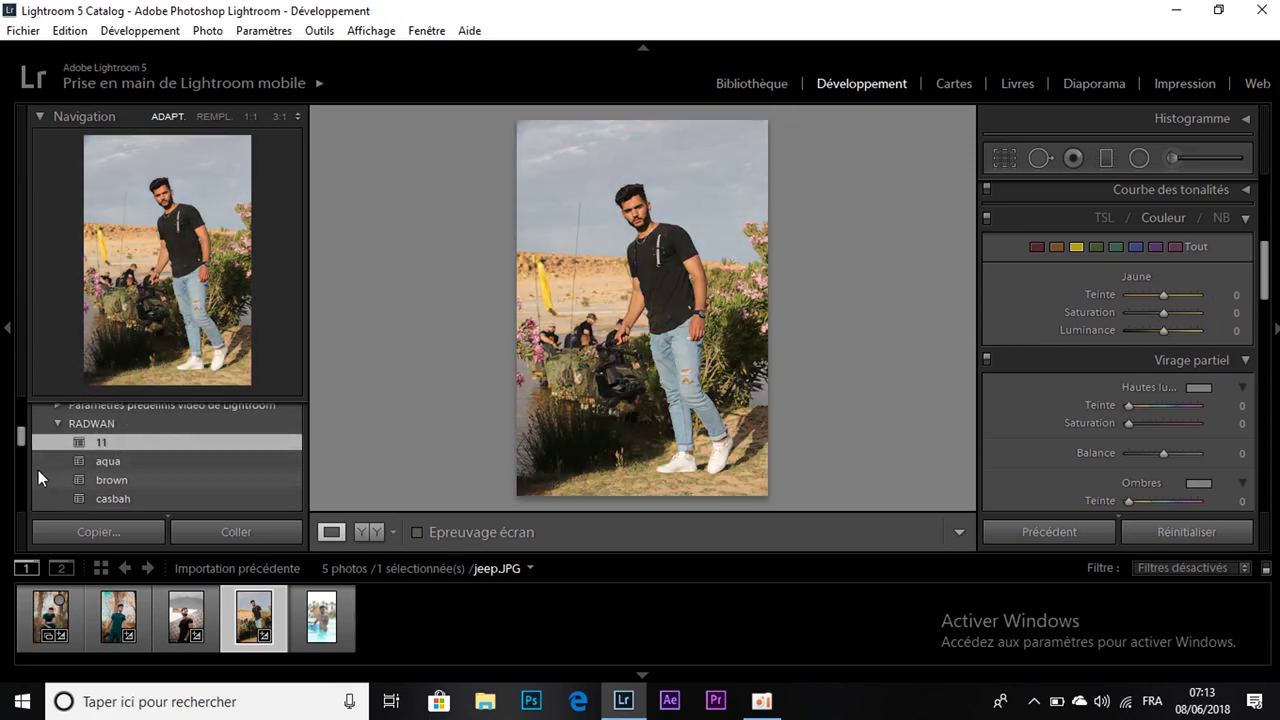
Open aqua.jpg, try preset 11, apply the aqua preset and inspect the subject up close.
click(321, 640)
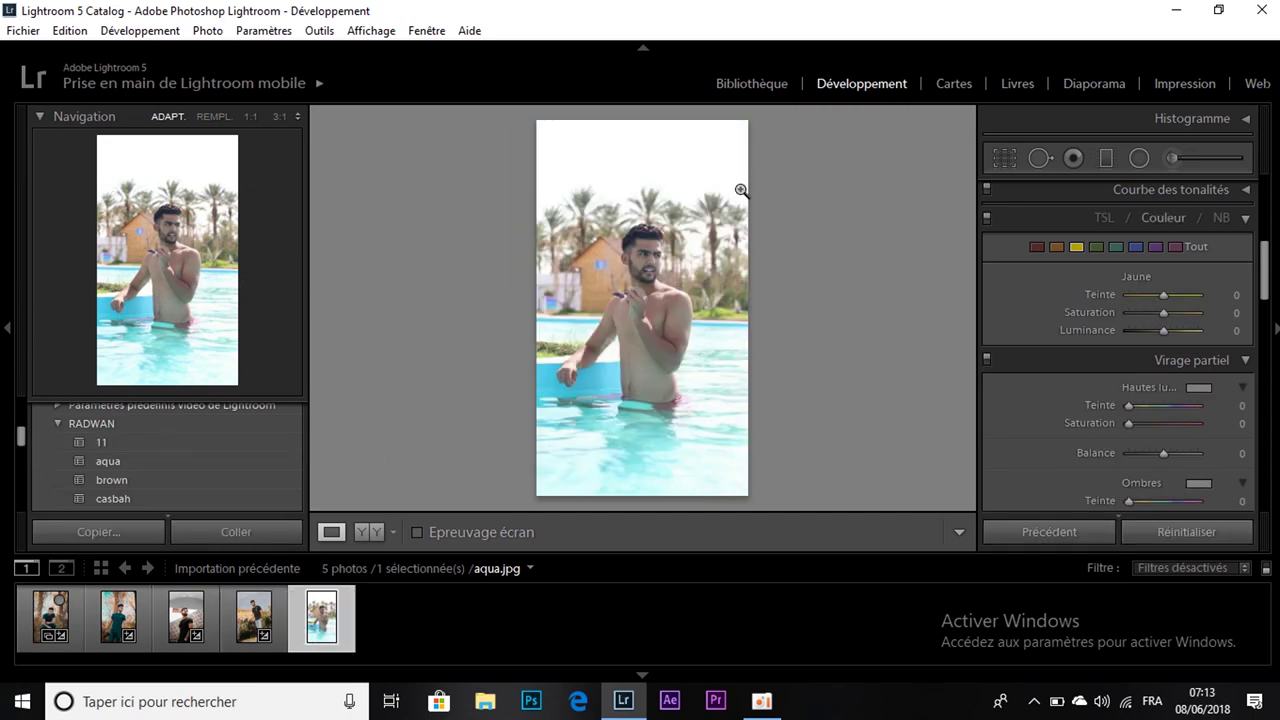
click(118, 440)
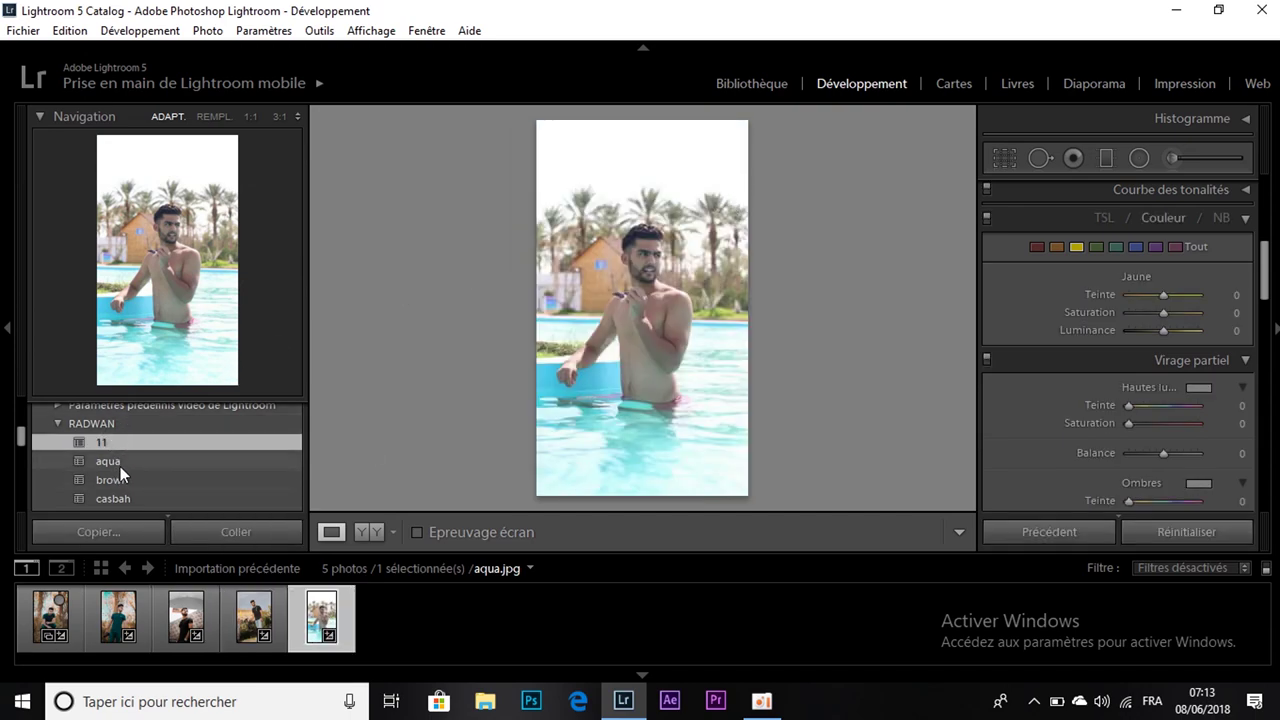
click(120, 466)
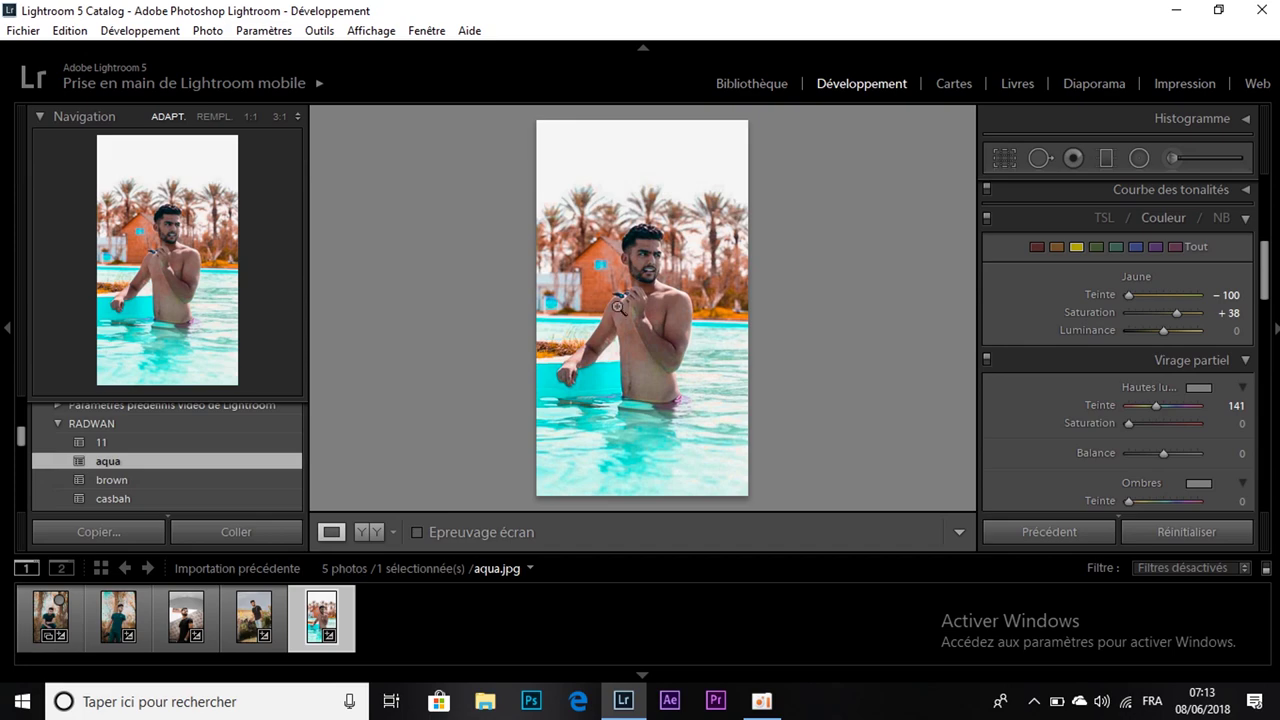
click(628, 318)
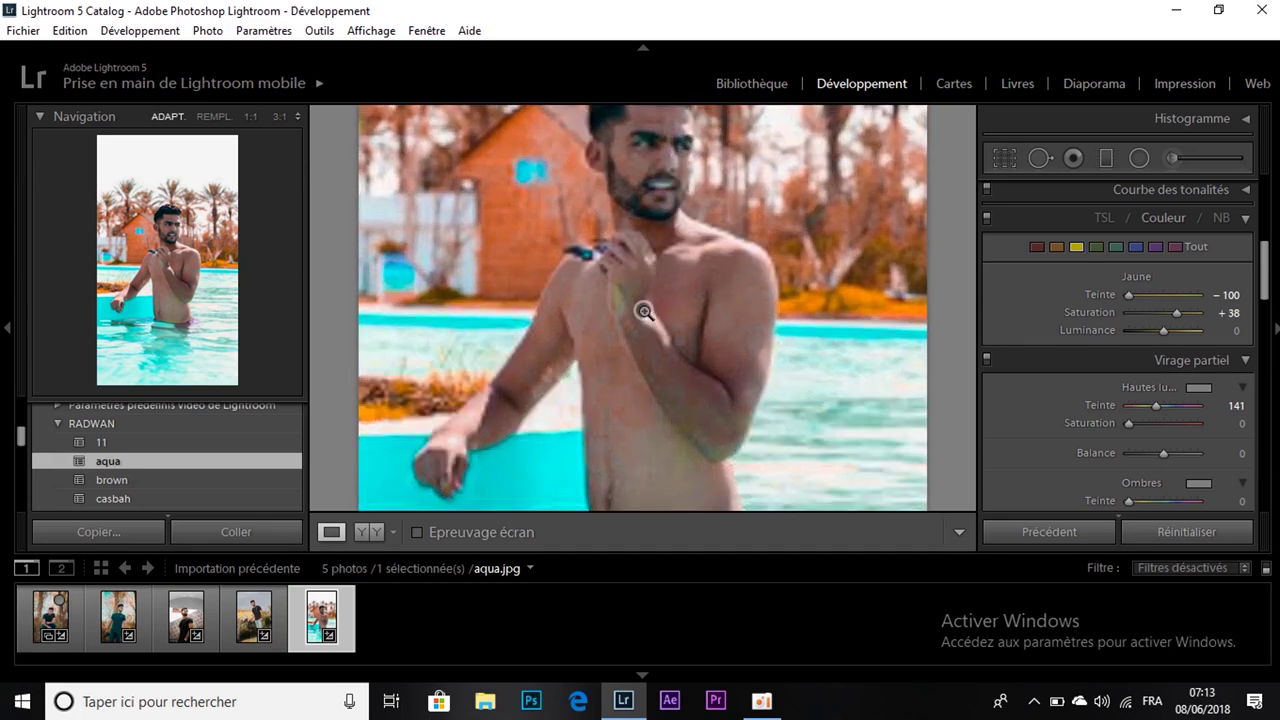
click(645, 312)
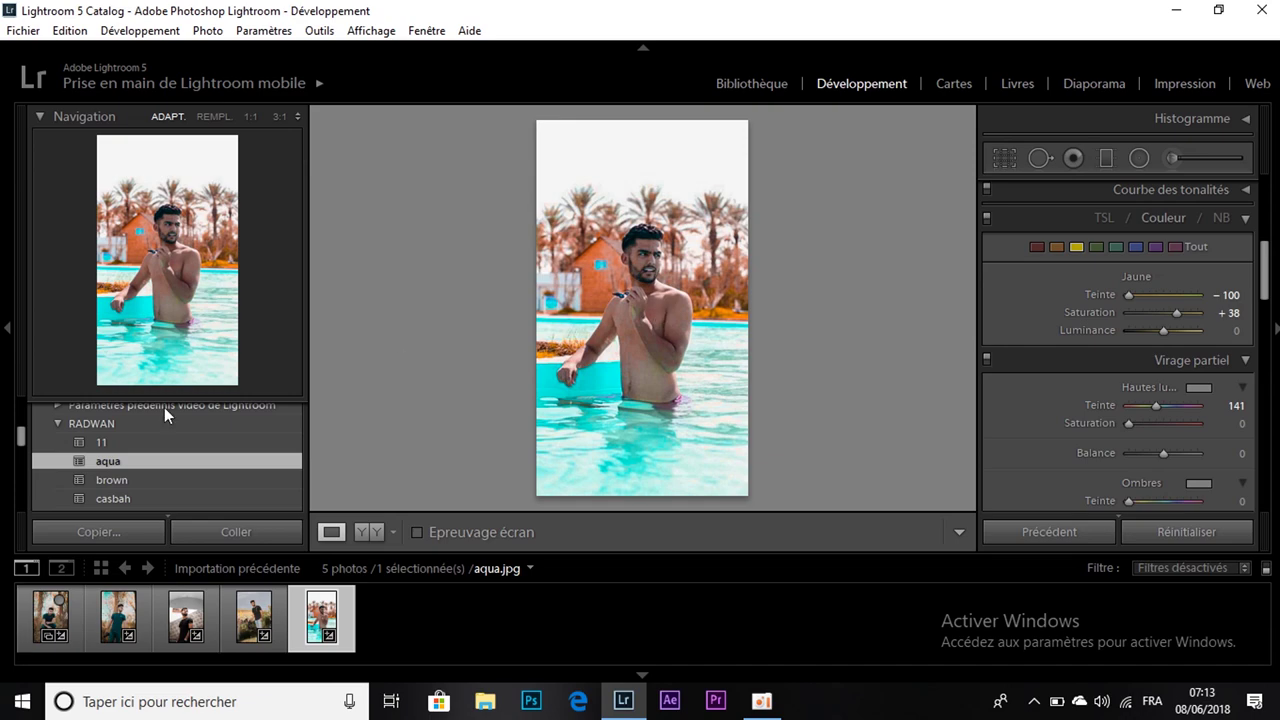
Compare presets 11 and aqua on aqua.jpg, leaving preset 11 applied.
click(132, 441)
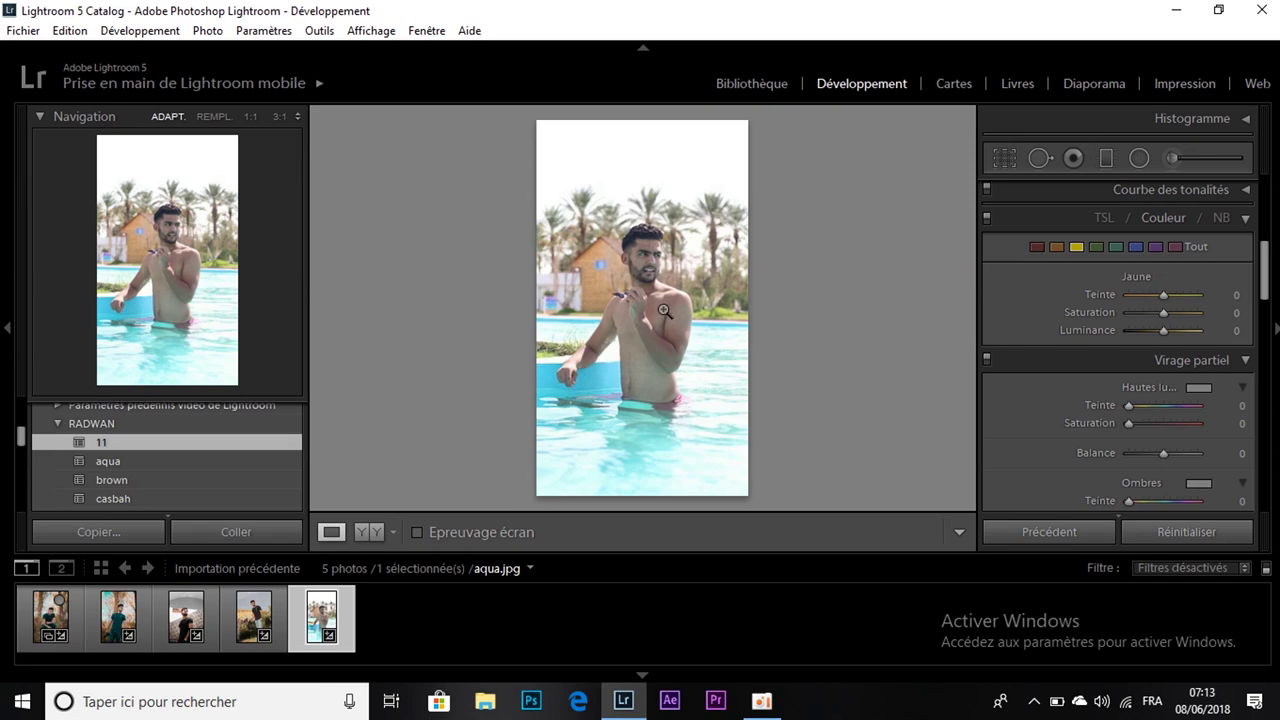
click(127, 466)
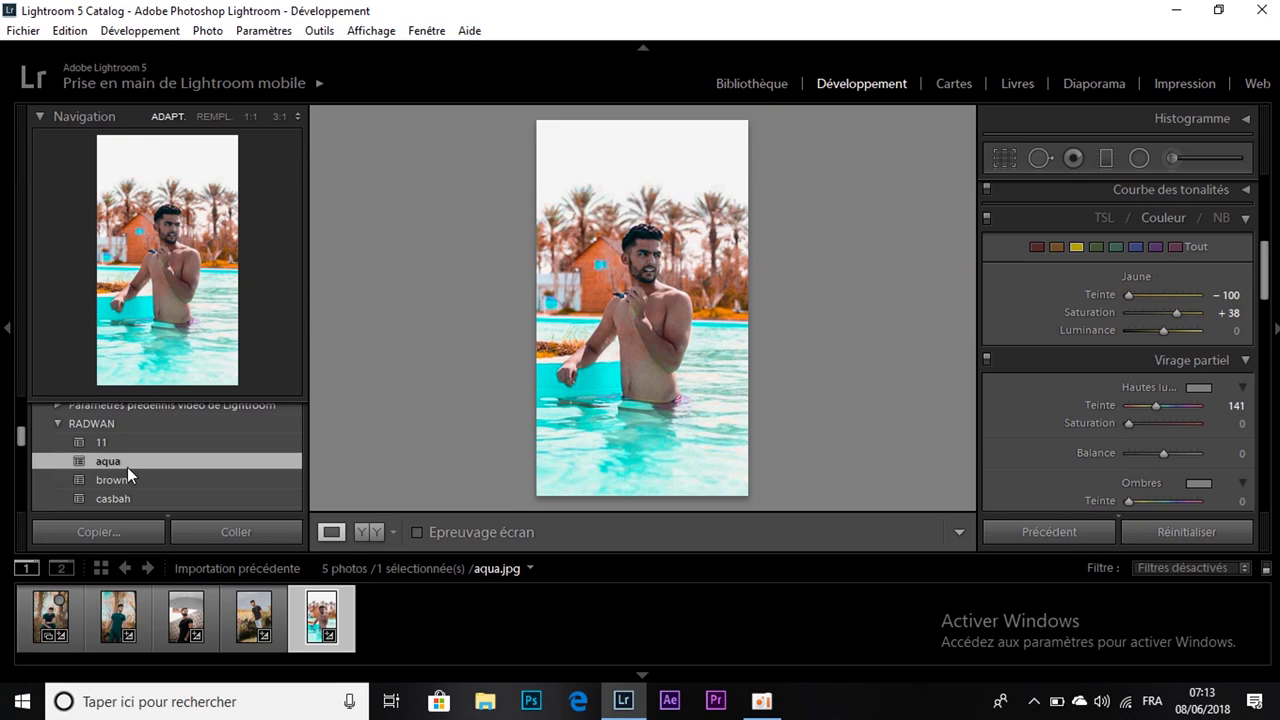
click(91, 442)
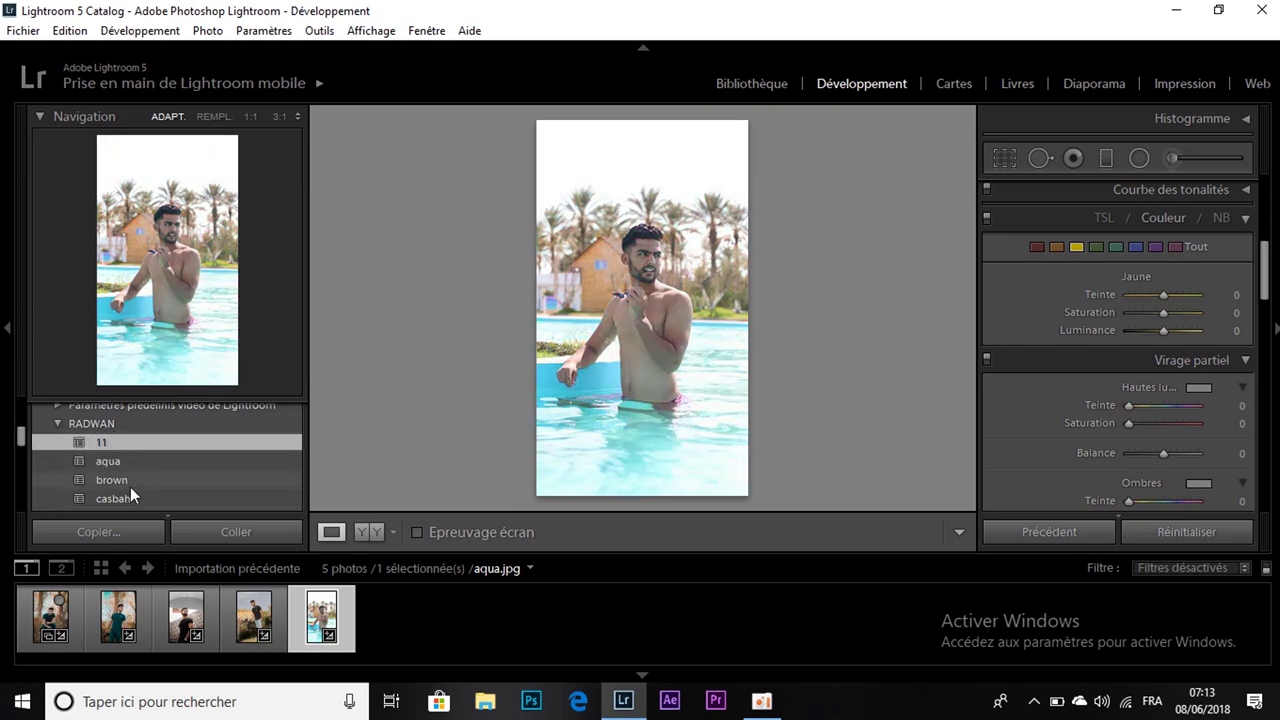
Export down.CR2 to the Bureau folder, in the subfolder Exportation sans titre.
click(42, 624)
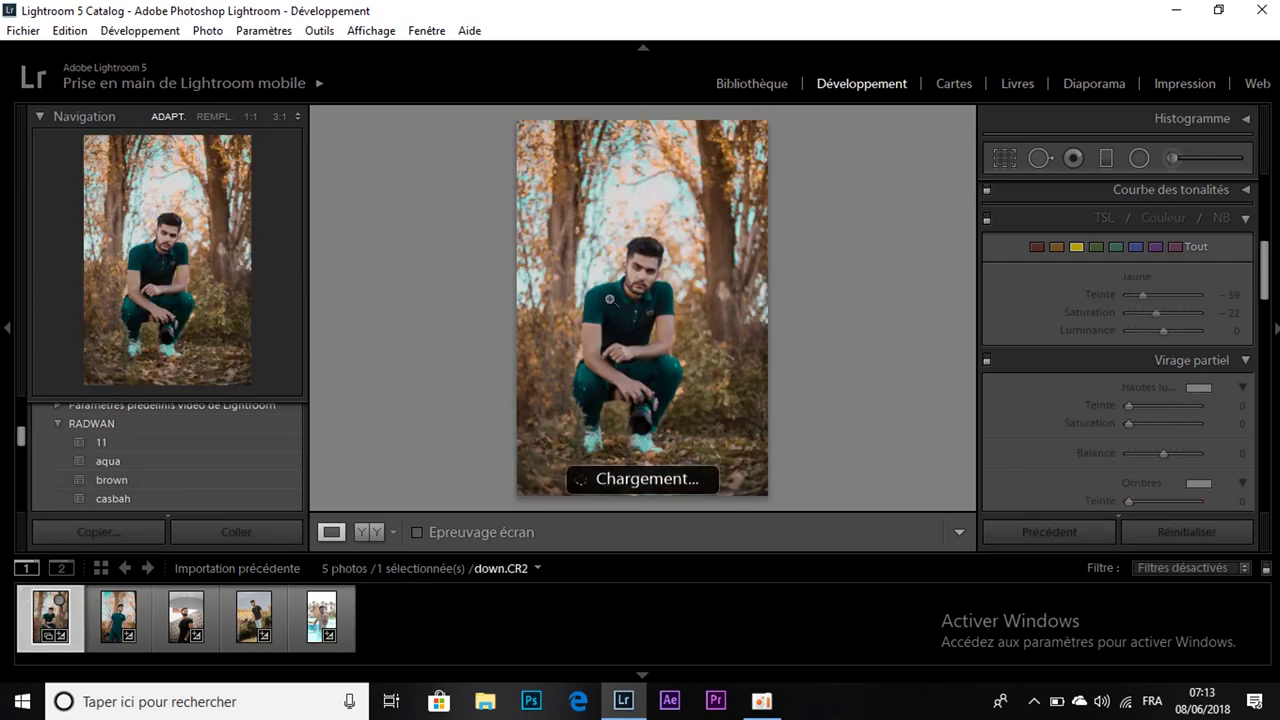
scroll(1268, 300, down, 5)
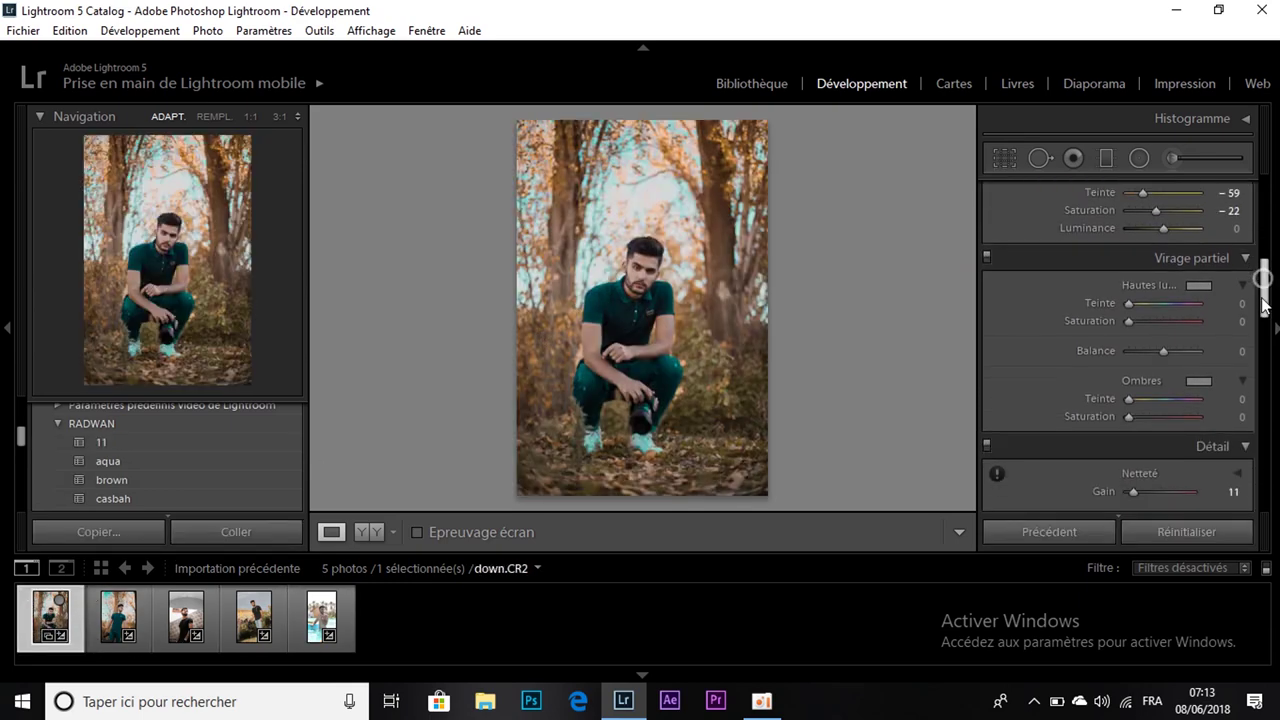
scroll(1268, 300, up, 6)
click(24, 31)
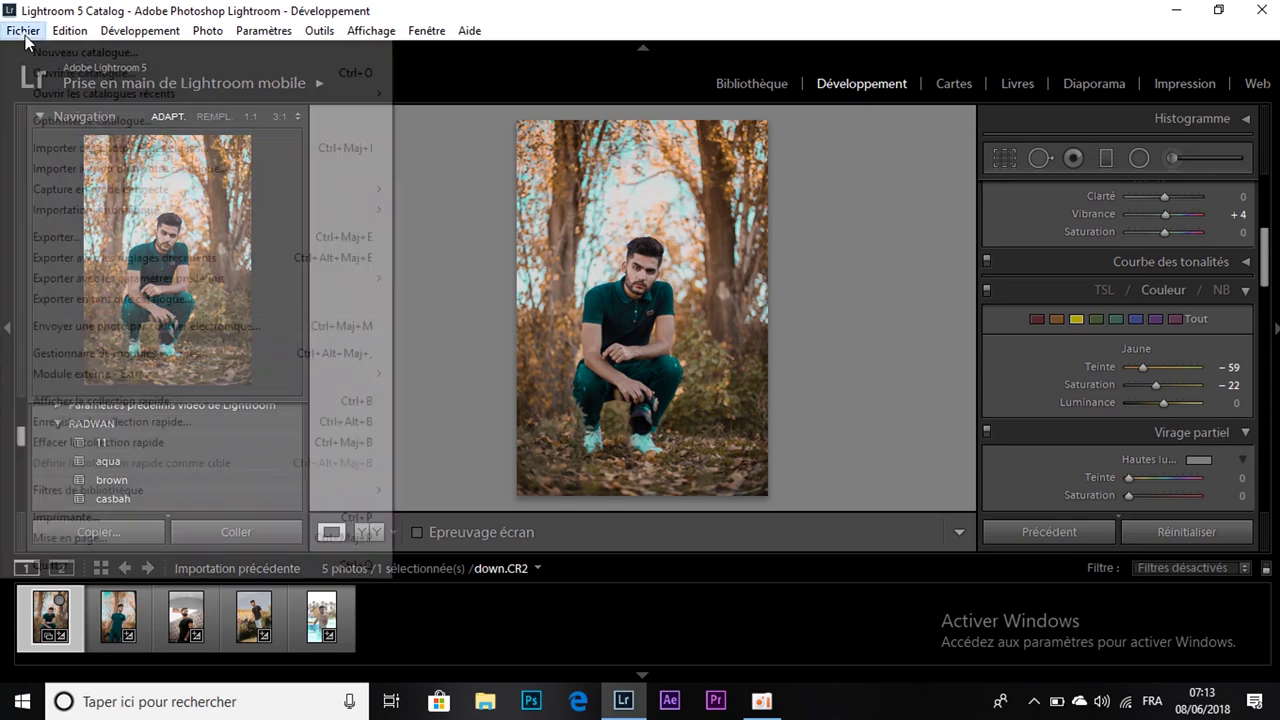
click(88, 236)
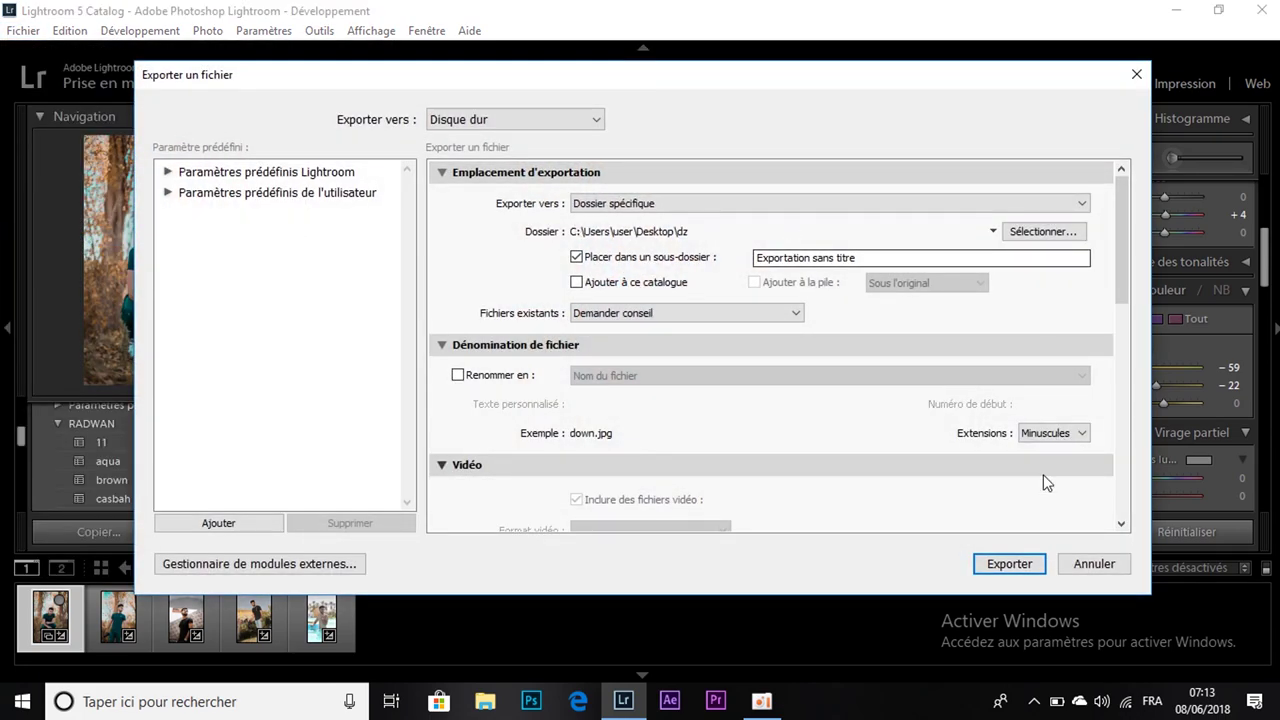
click(1062, 235)
click(209, 221)
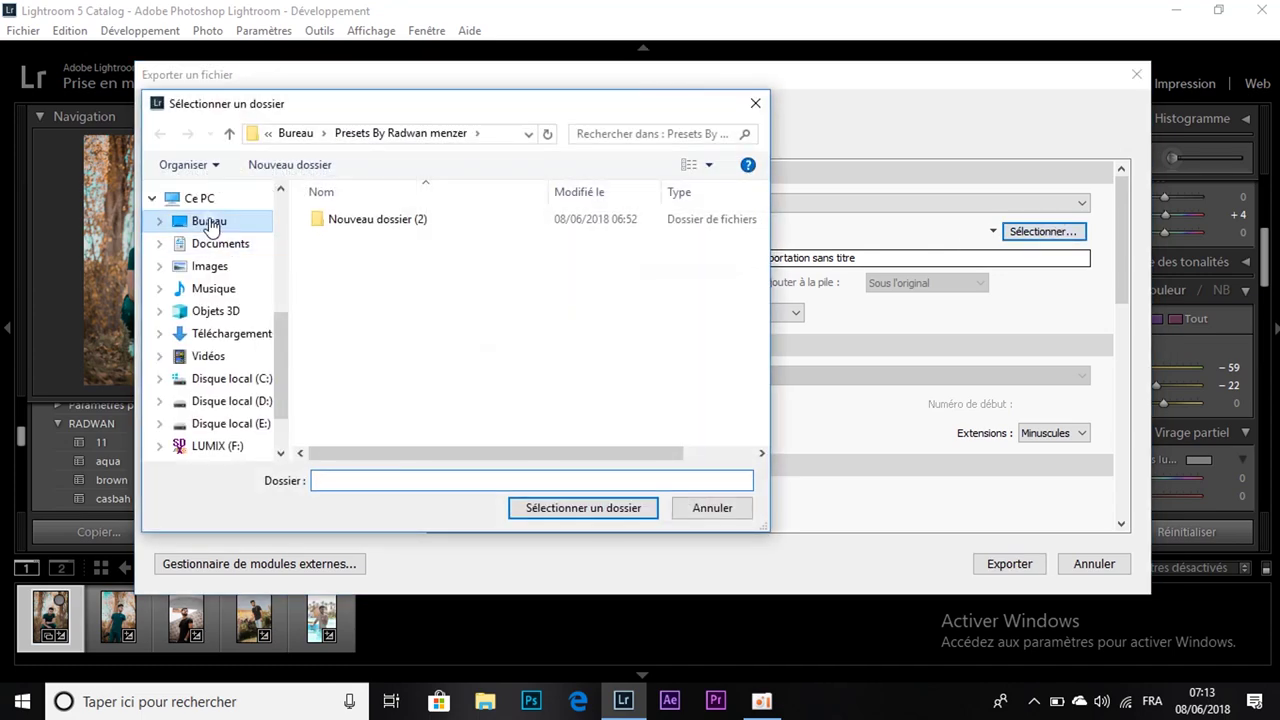
click(630, 508)
click(1009, 564)
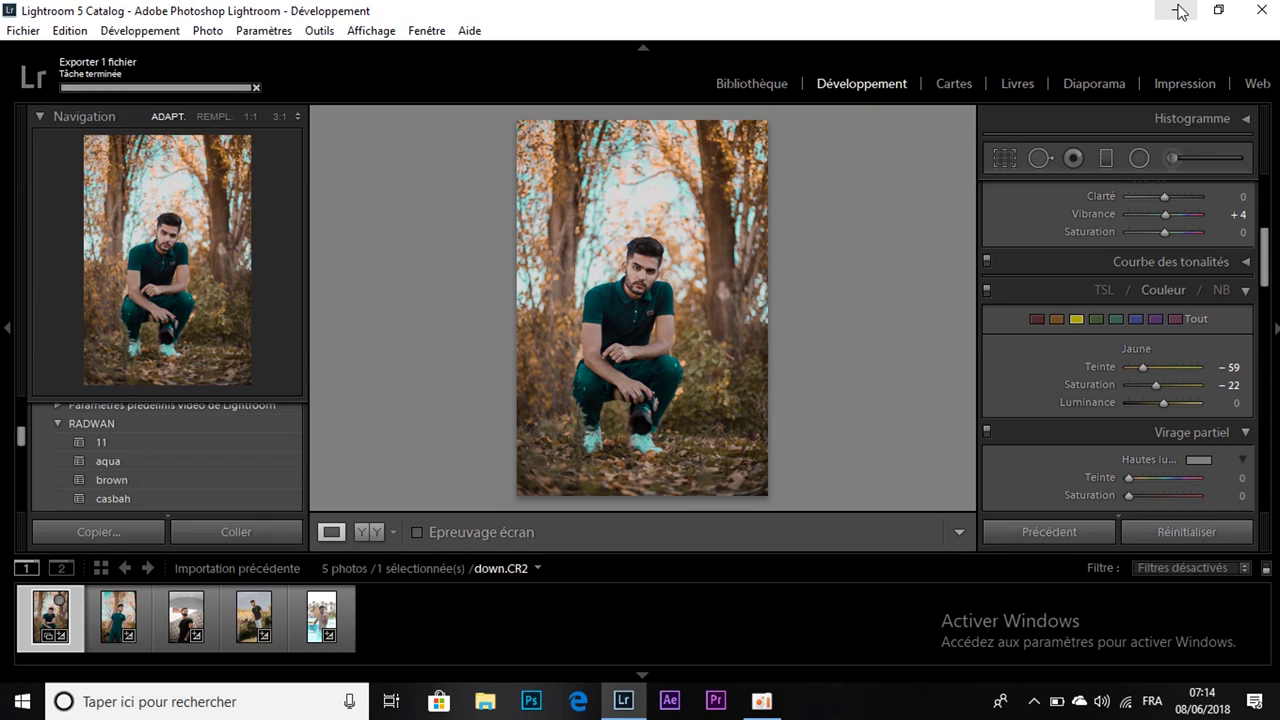
Switch to the desktop and move the presets archive to an empty area nearer the middle.
click(1176, 10)
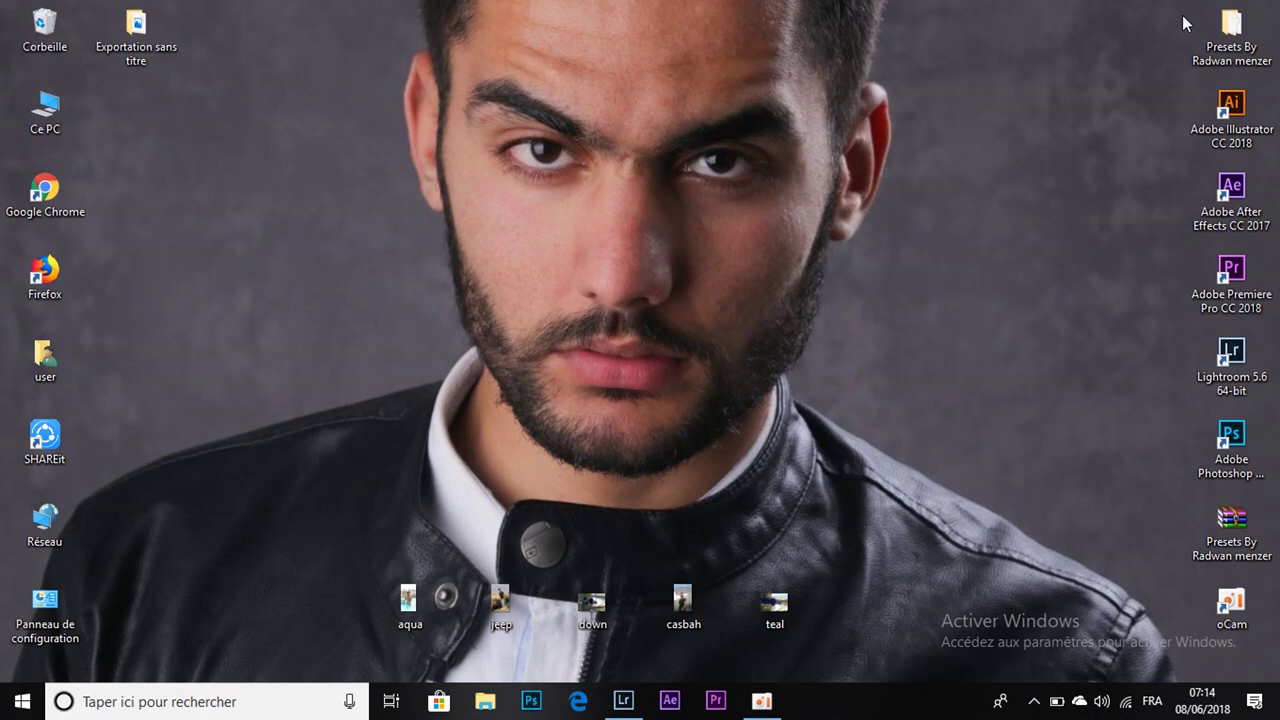
drag(1230, 518, 866, 292)
click(881, 388)
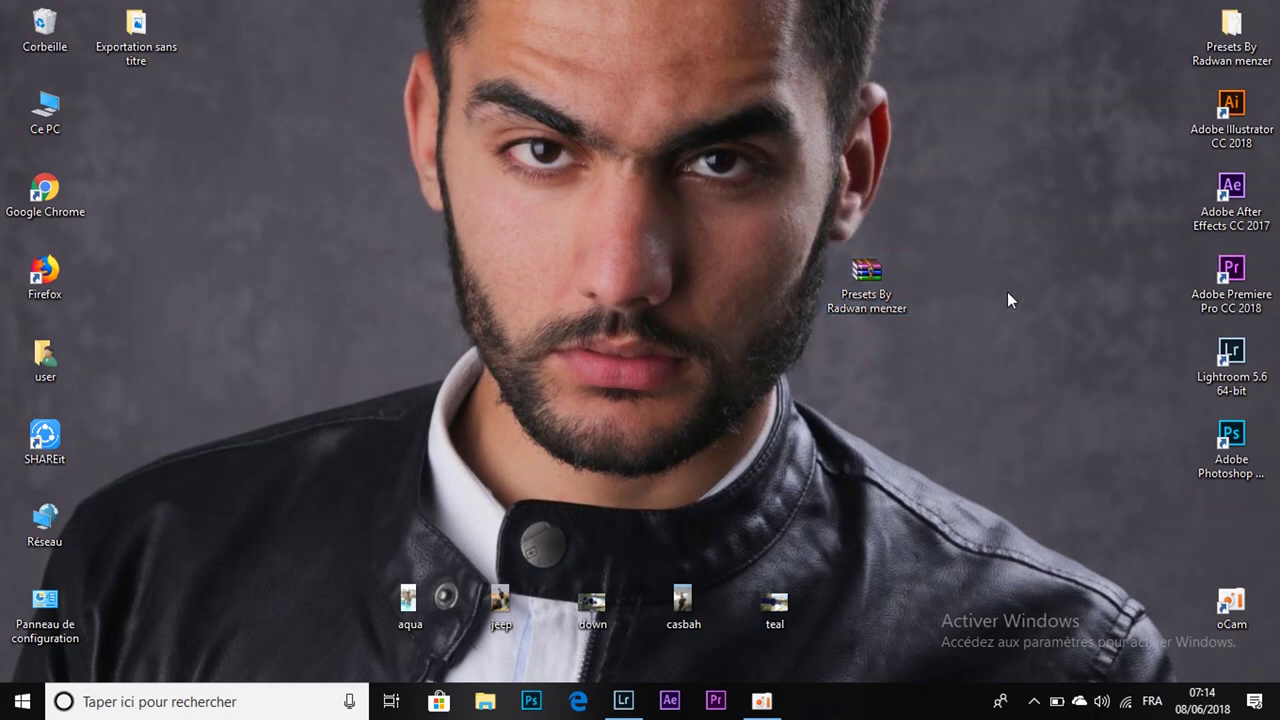